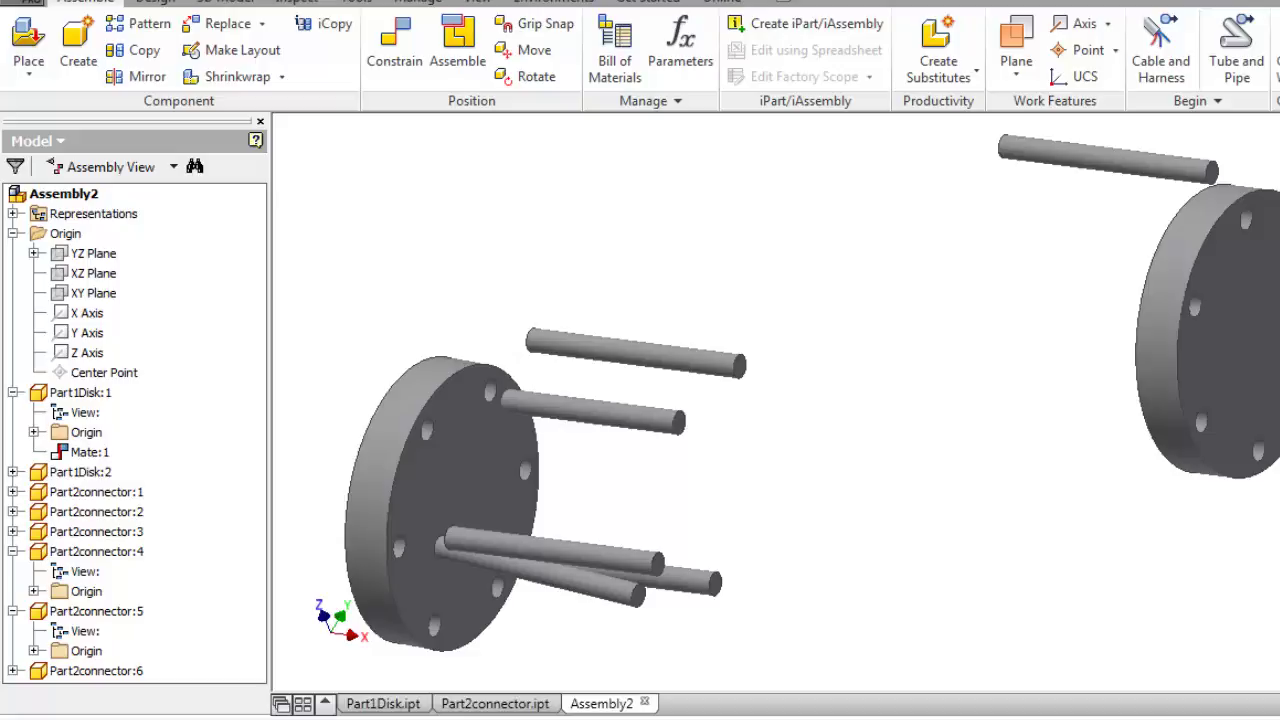
pyautogui.click(422, 36)
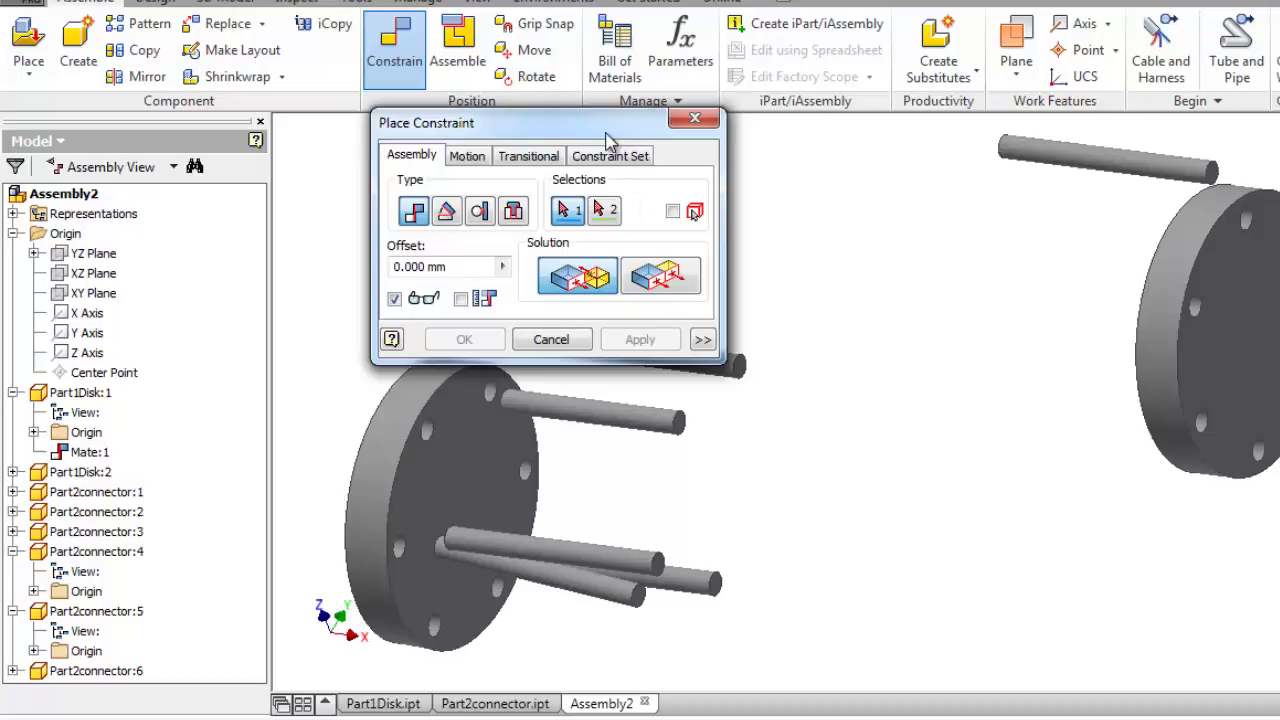
pyautogui.moveTo(609, 130); pyautogui.dragTo(644, 85)
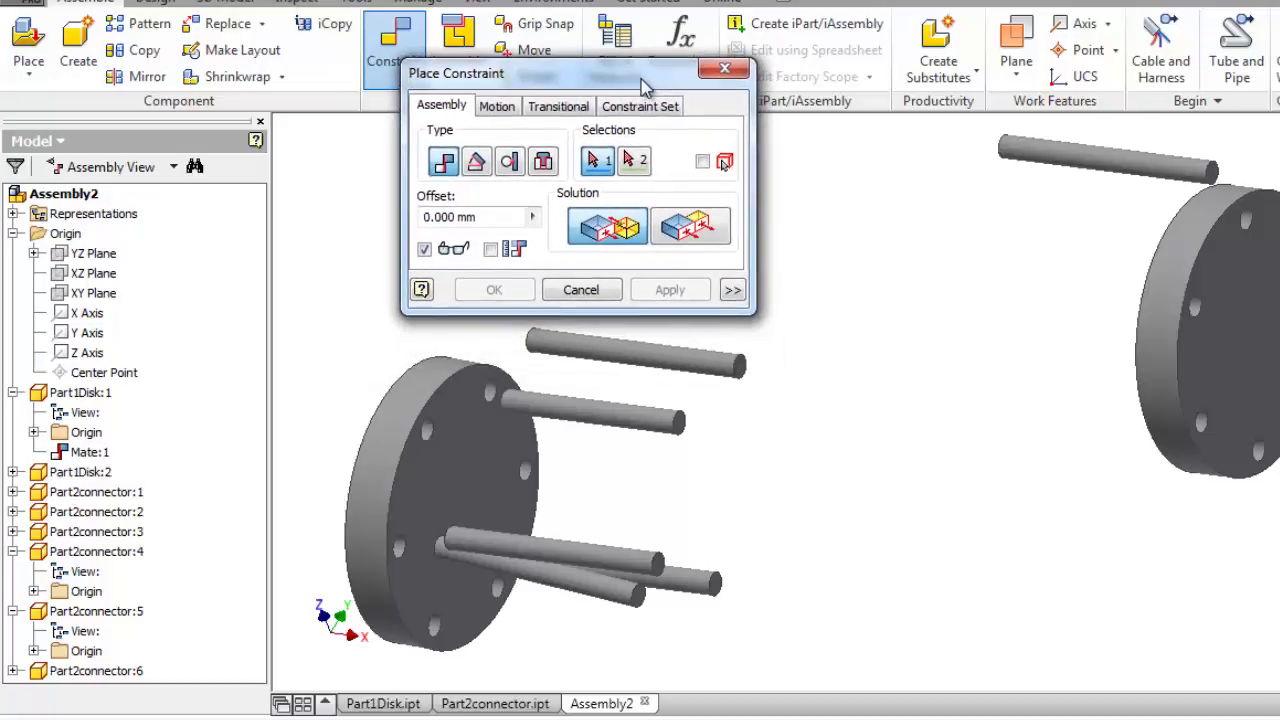
pyautogui.click(543, 163)
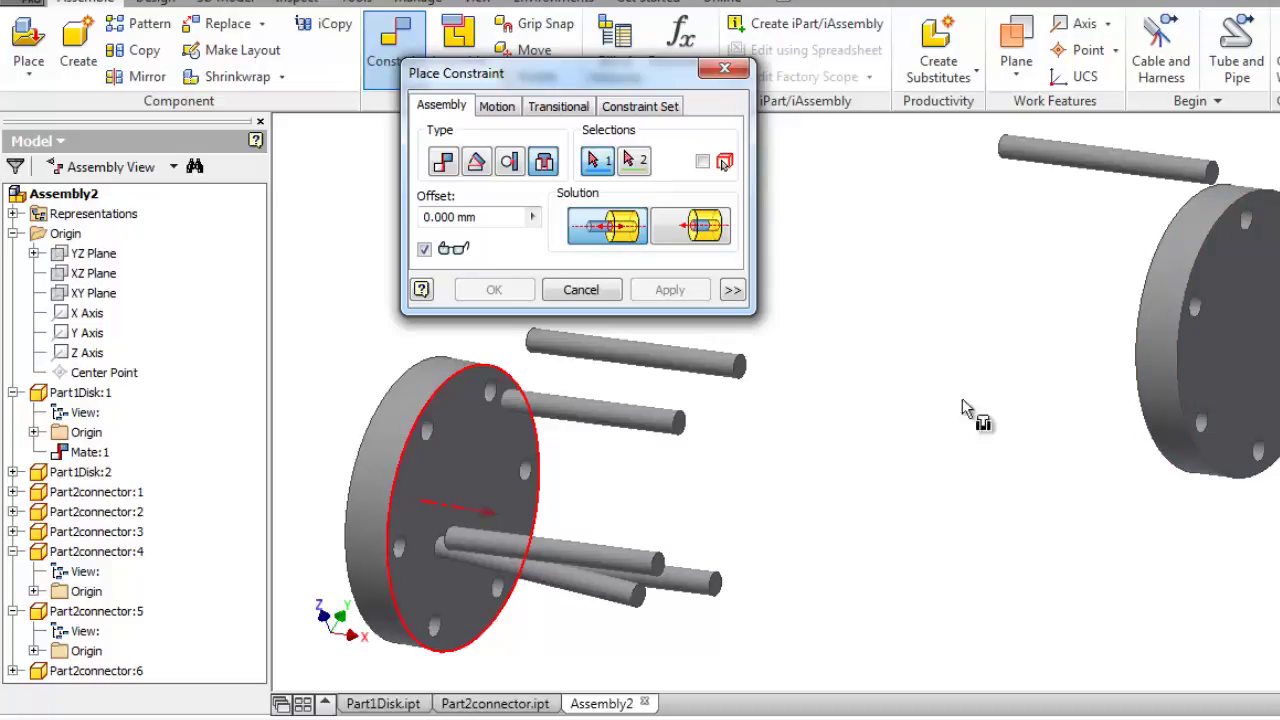
pyautogui.click(1157, 343)
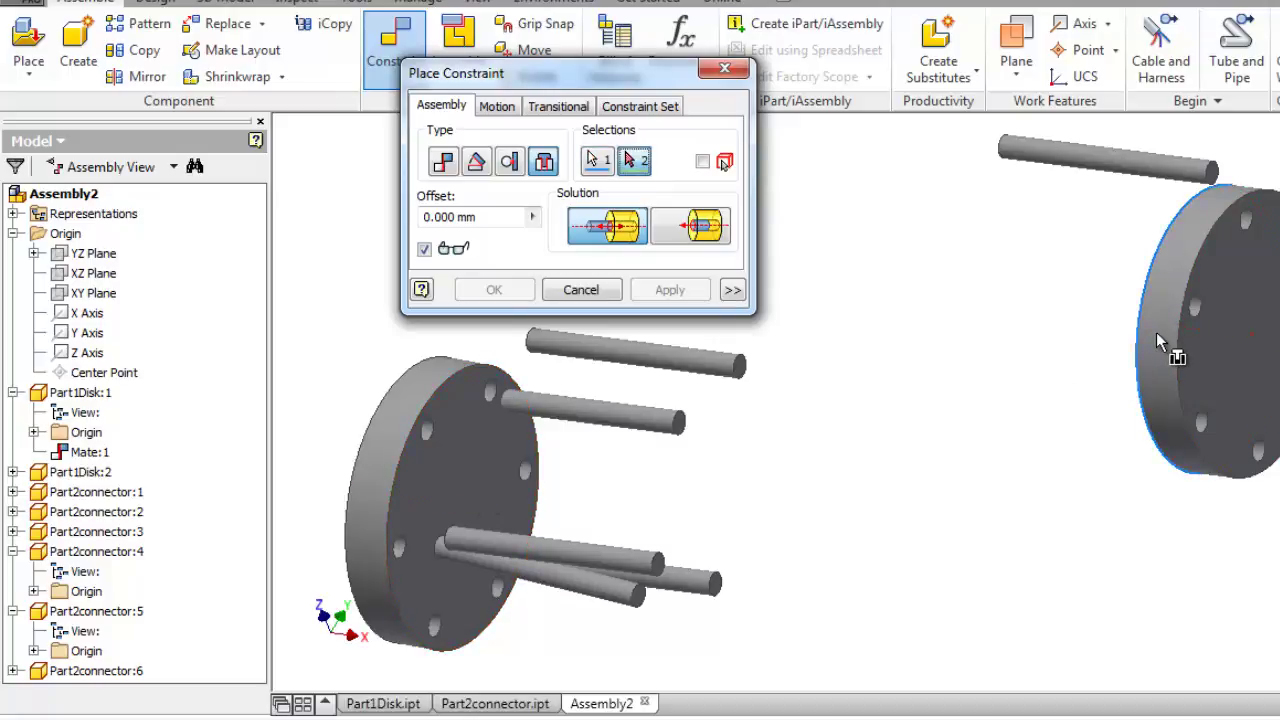
pyautogui.click(380, 490)
pyautogui.moveTo(1040, 350); pyautogui.dragTo(748, 420, button='middle')
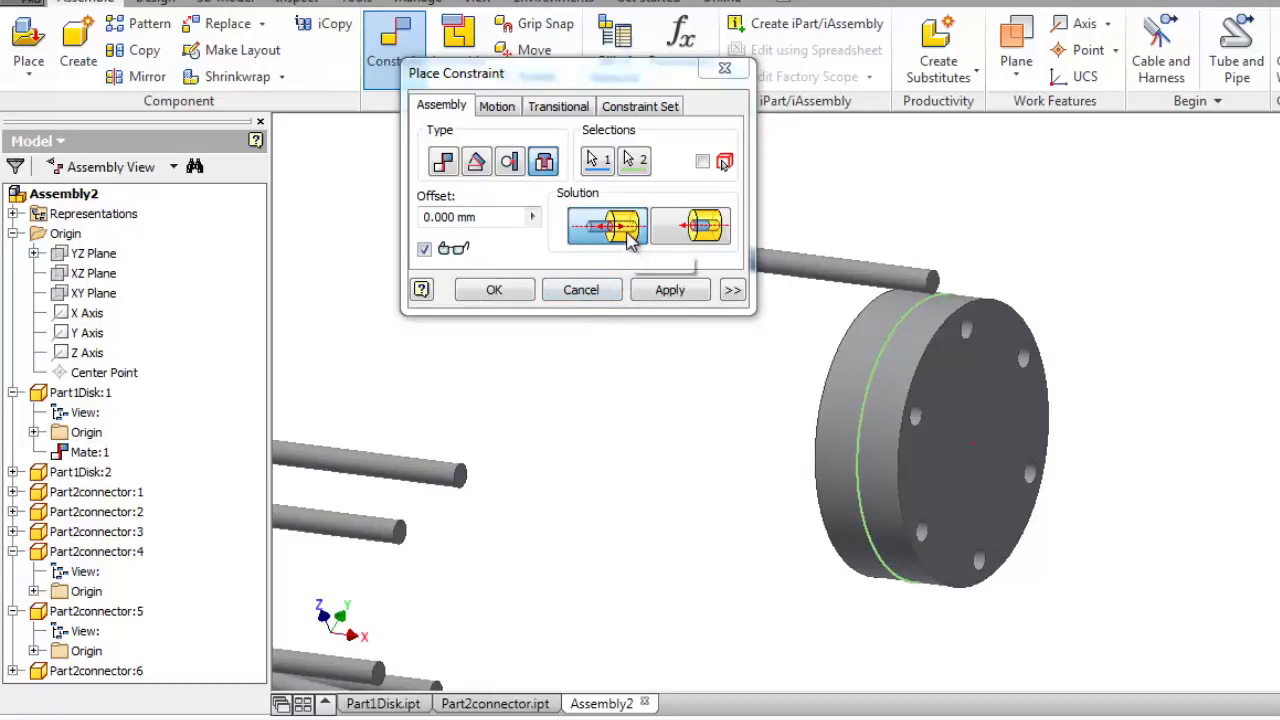
pyautogui.click(675, 230)
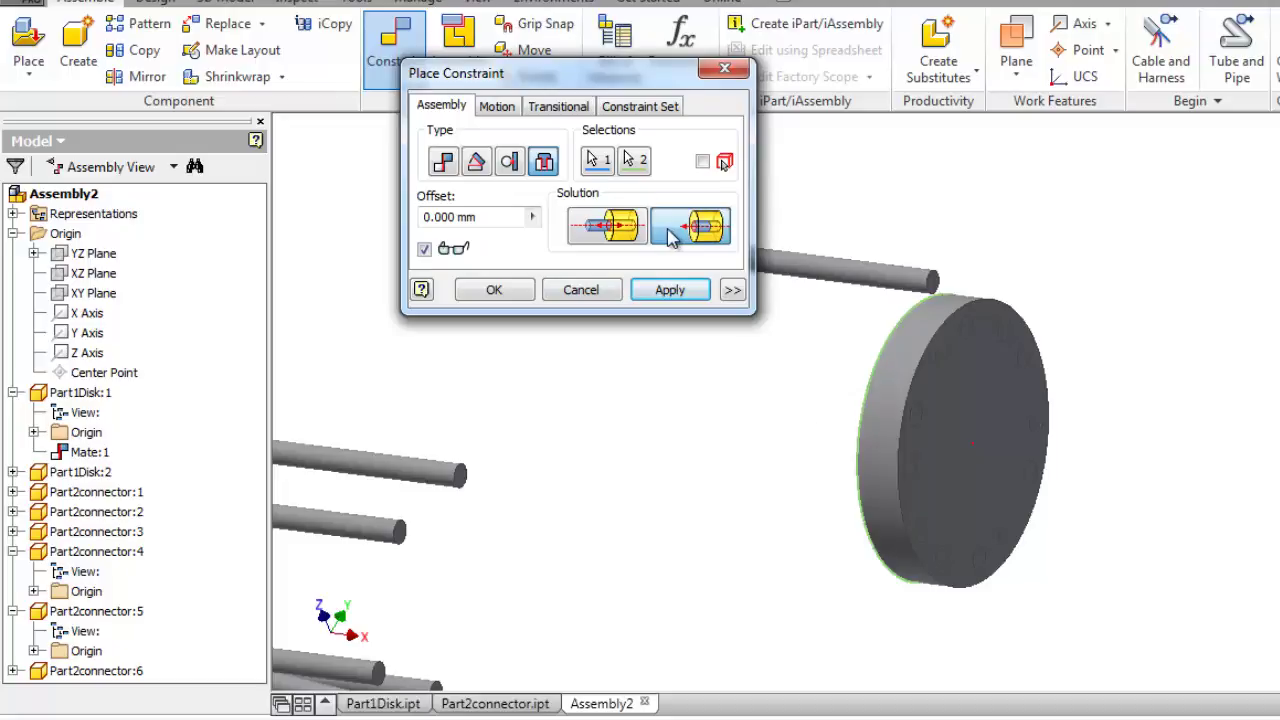
pyautogui.click(615, 232)
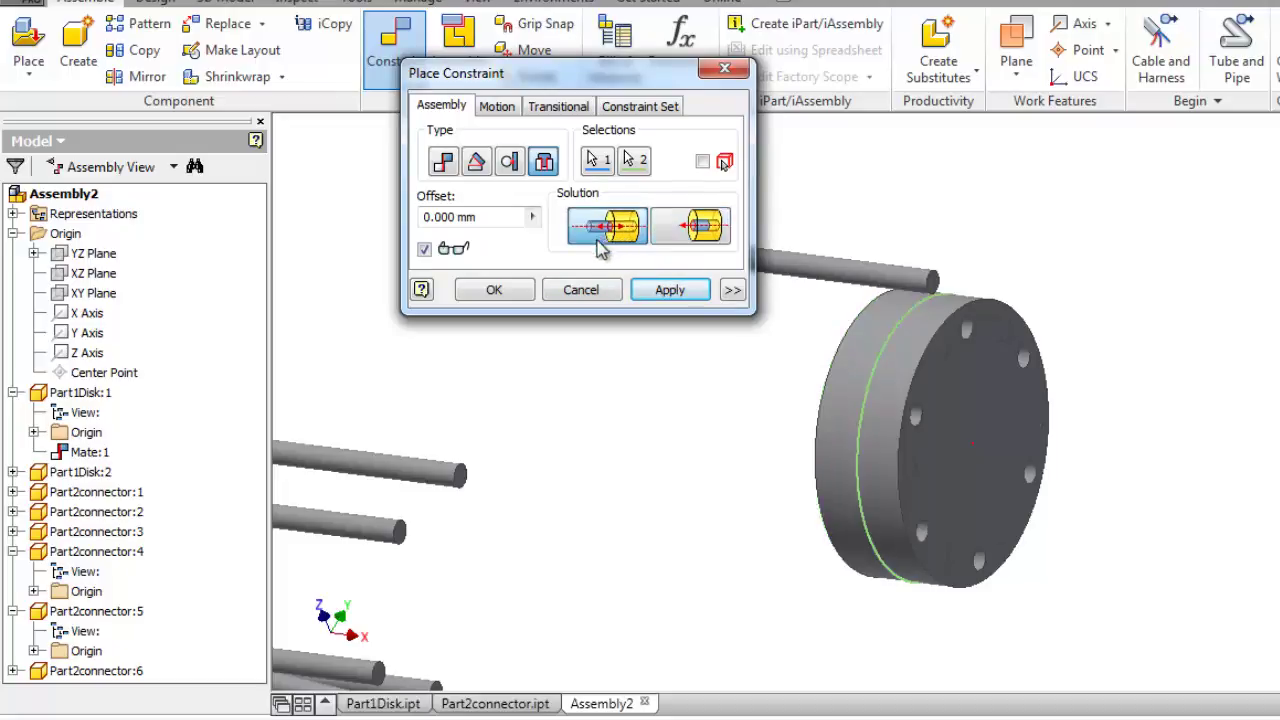
pyautogui.moveTo(488, 220); pyautogui.dragTo(411, 220)
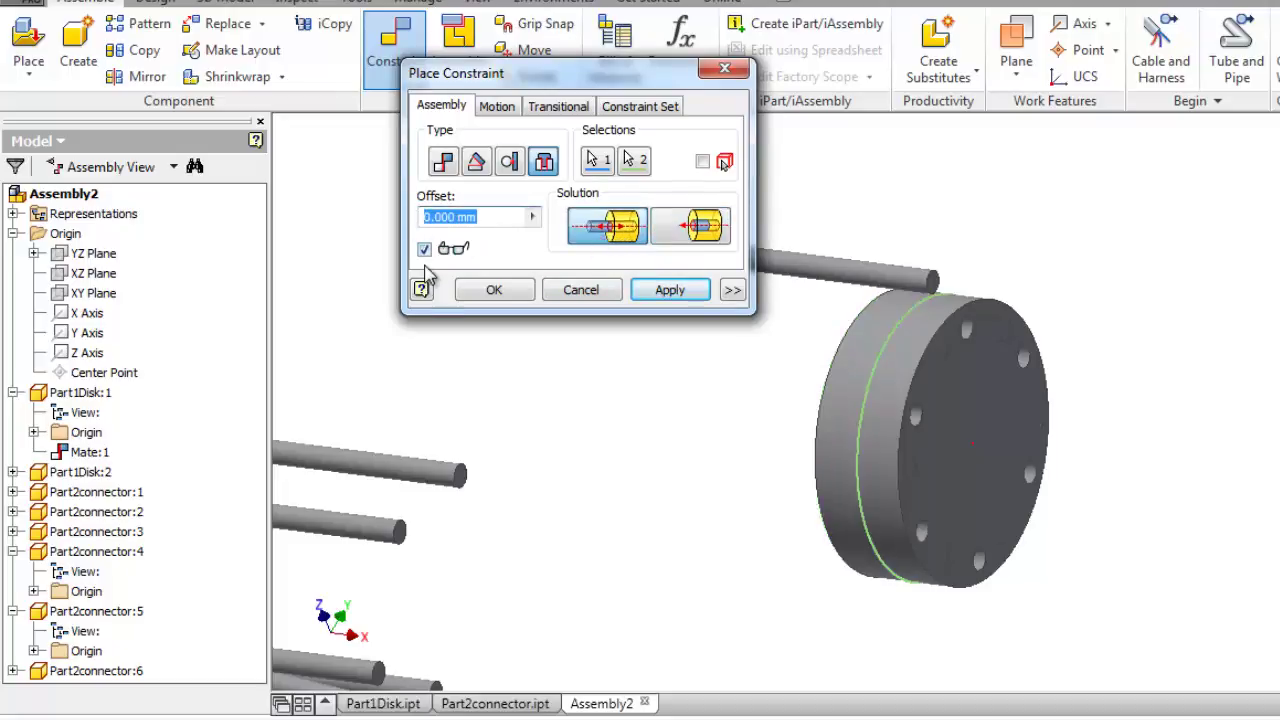
pyautogui.write('50')
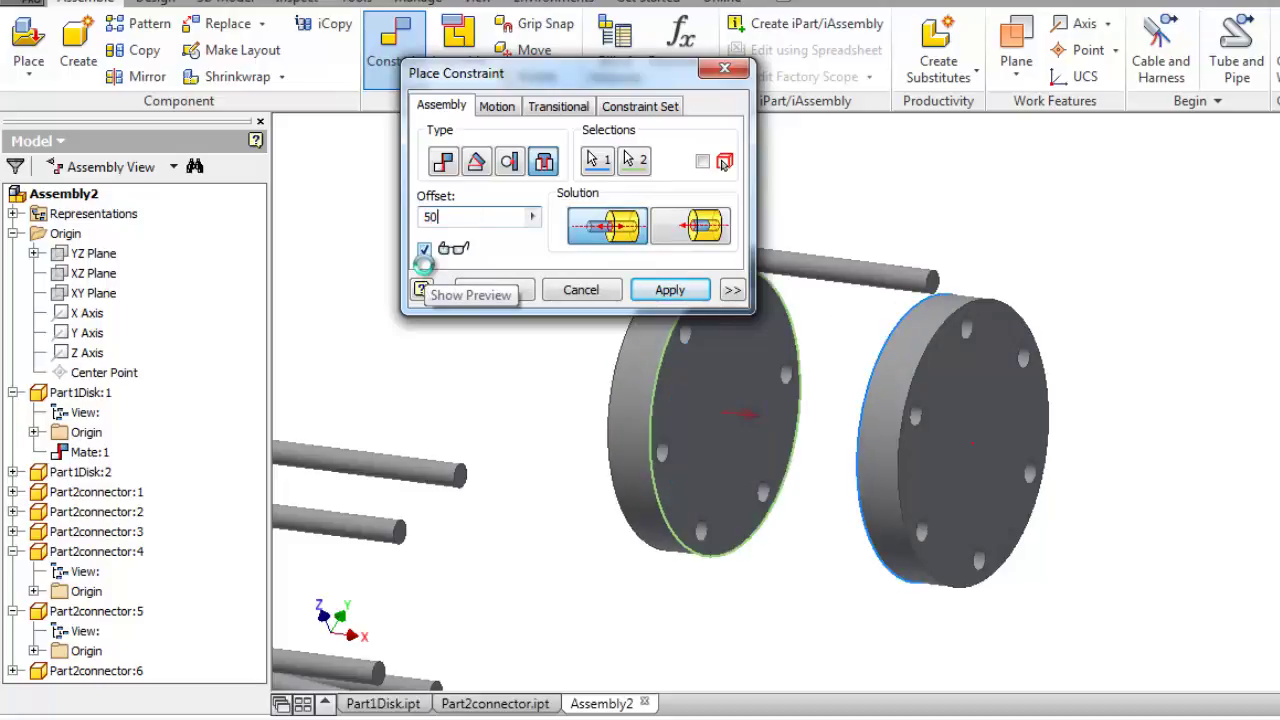
pyautogui.click(588, 300)
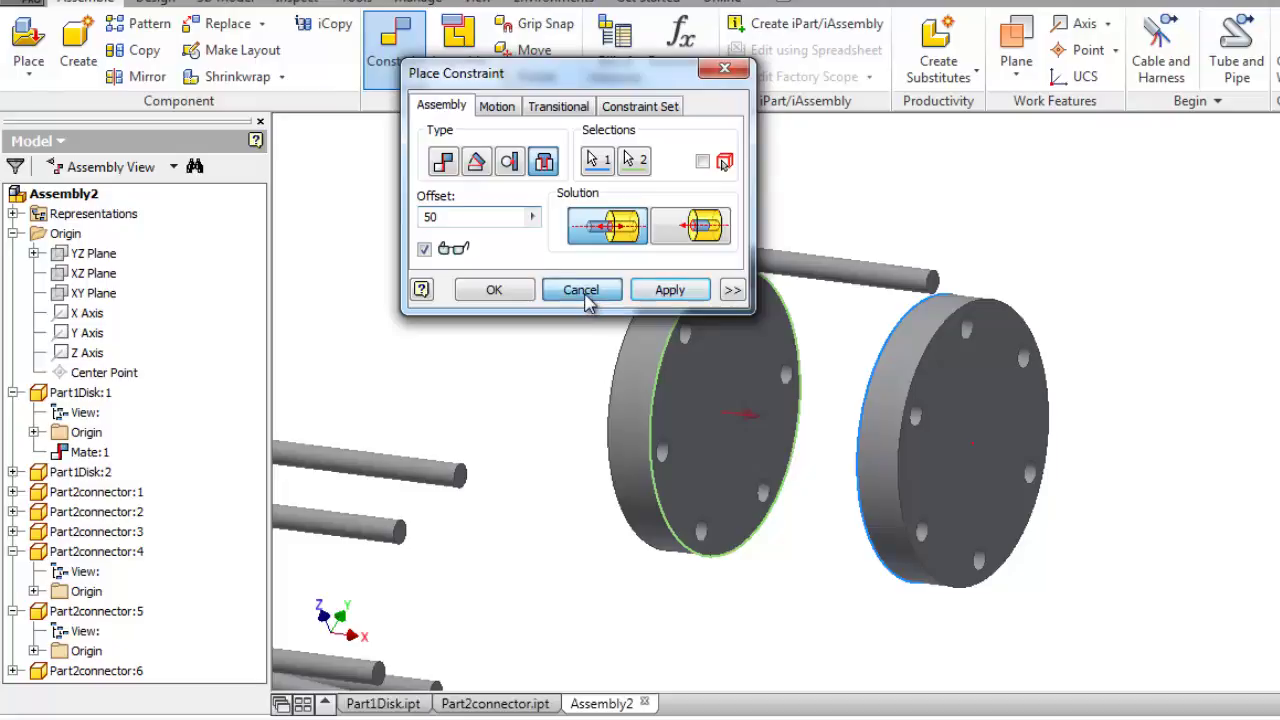
# - Move the loose disk Part1Disk:1 and the connector rod Part2connector:4 closer to the other disk and rods
pyautogui.scroll(-5, 600, 500)
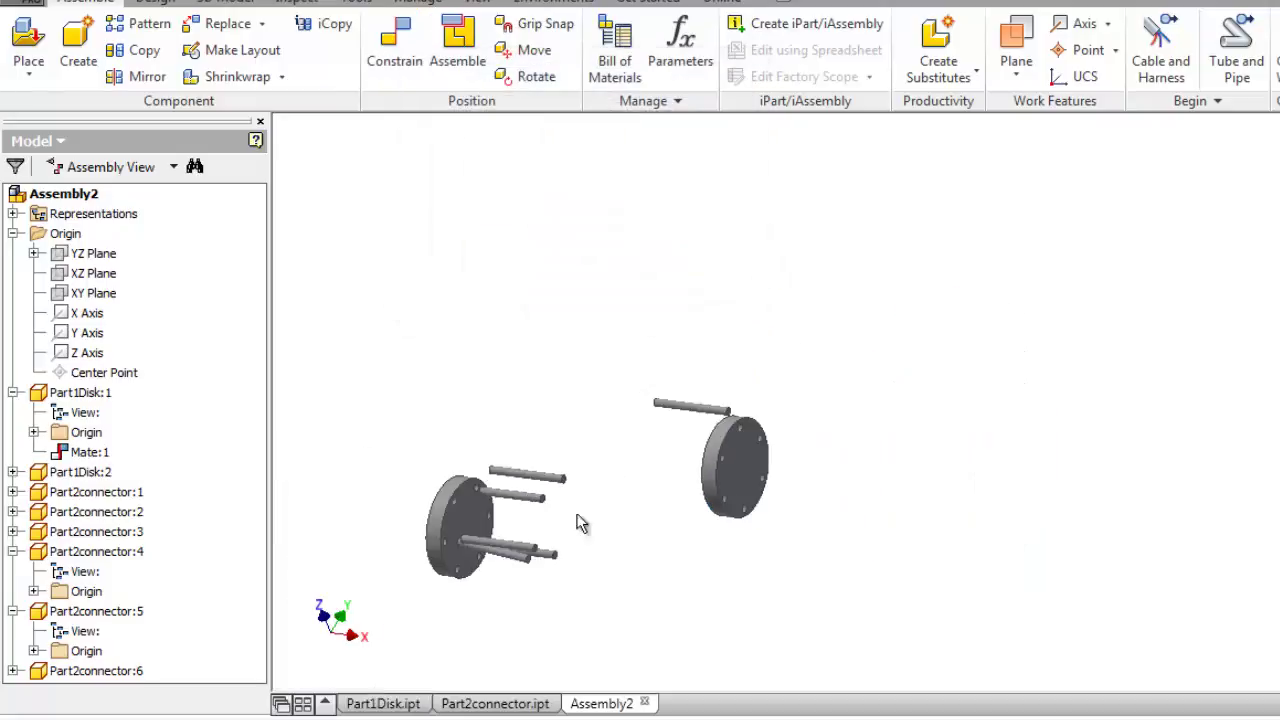
pyautogui.scroll(3, 674, 477)
pyautogui.moveTo(967, 383); pyautogui.dragTo(761, 527)
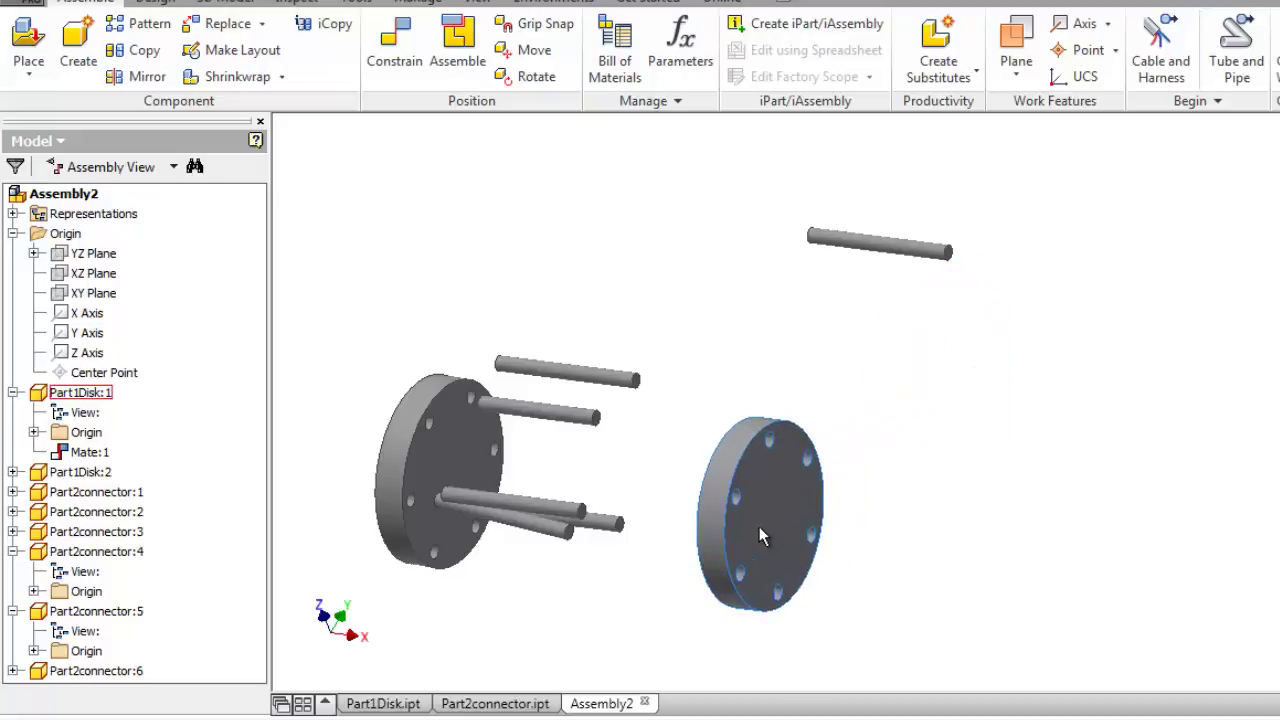
pyautogui.moveTo(928, 250); pyautogui.dragTo(641, 402)
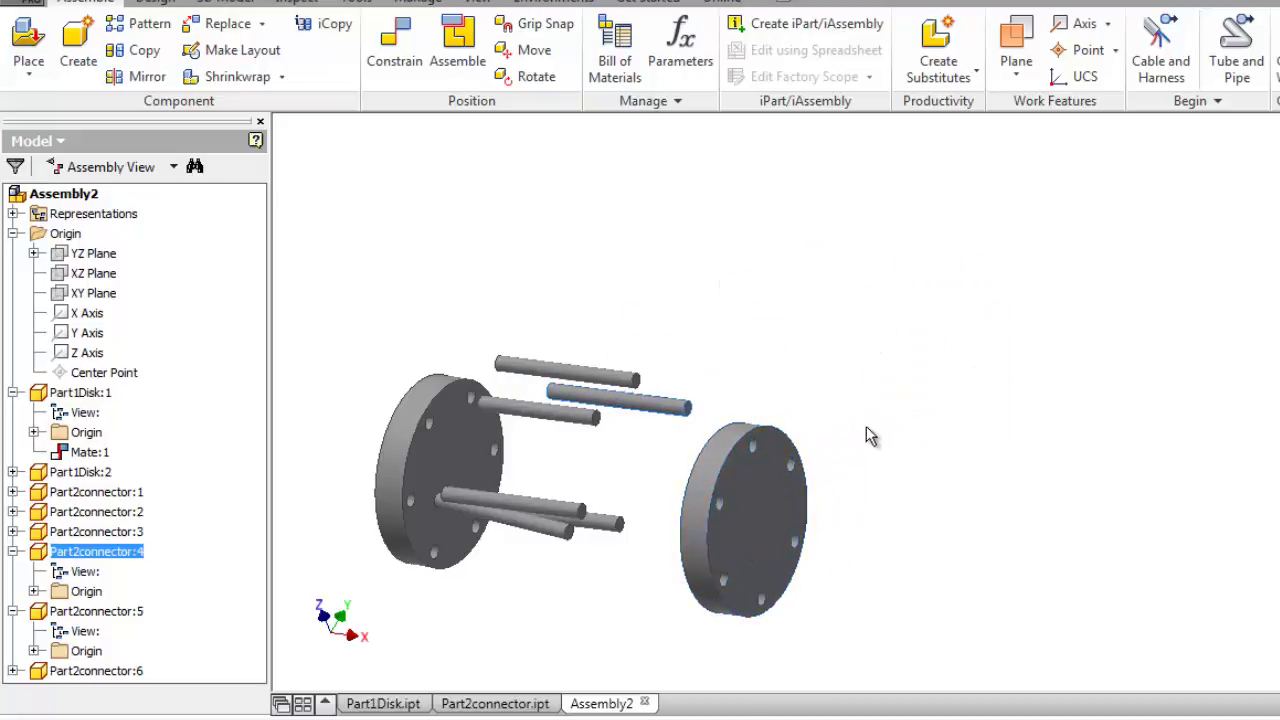
# - Add an aligned Insert constraint between the rear lower rod's free end and the upper-left hole on Part1Disk:1's outer face
pyautogui.scroll(4, 866, 440)
pyautogui.scroll(4, 792, 445)
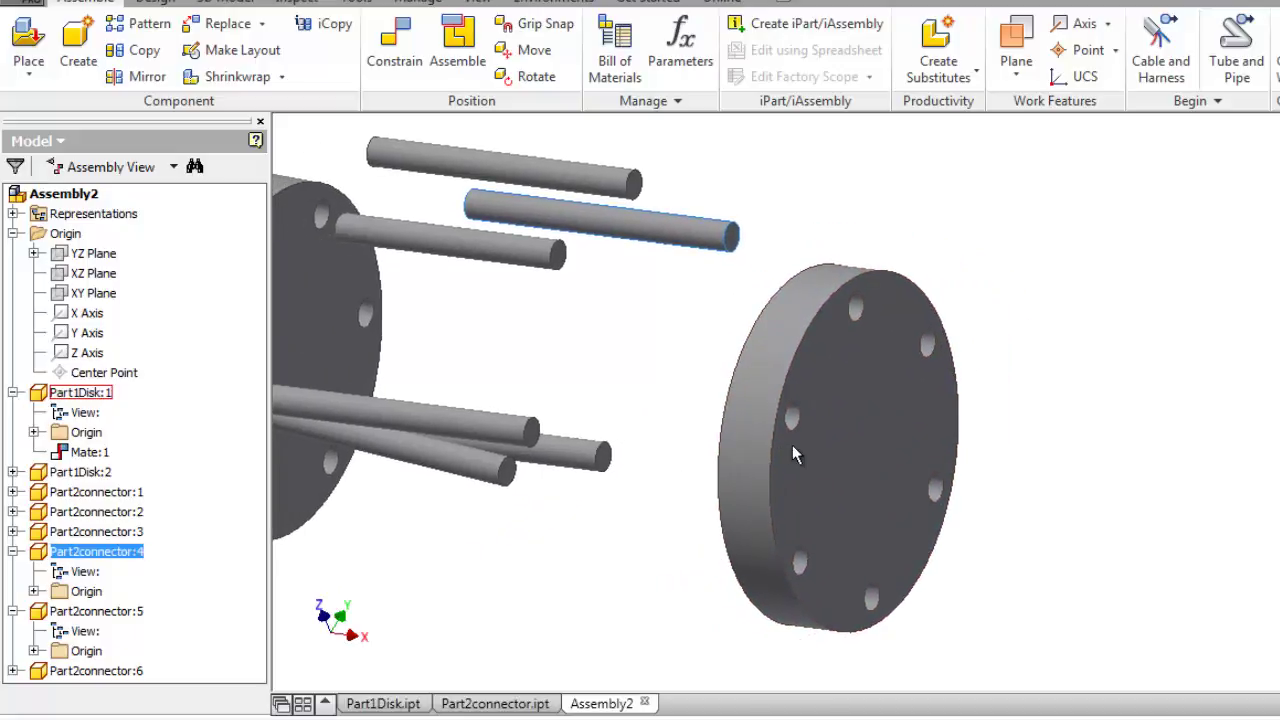
pyautogui.scroll(-3, 538, 471)
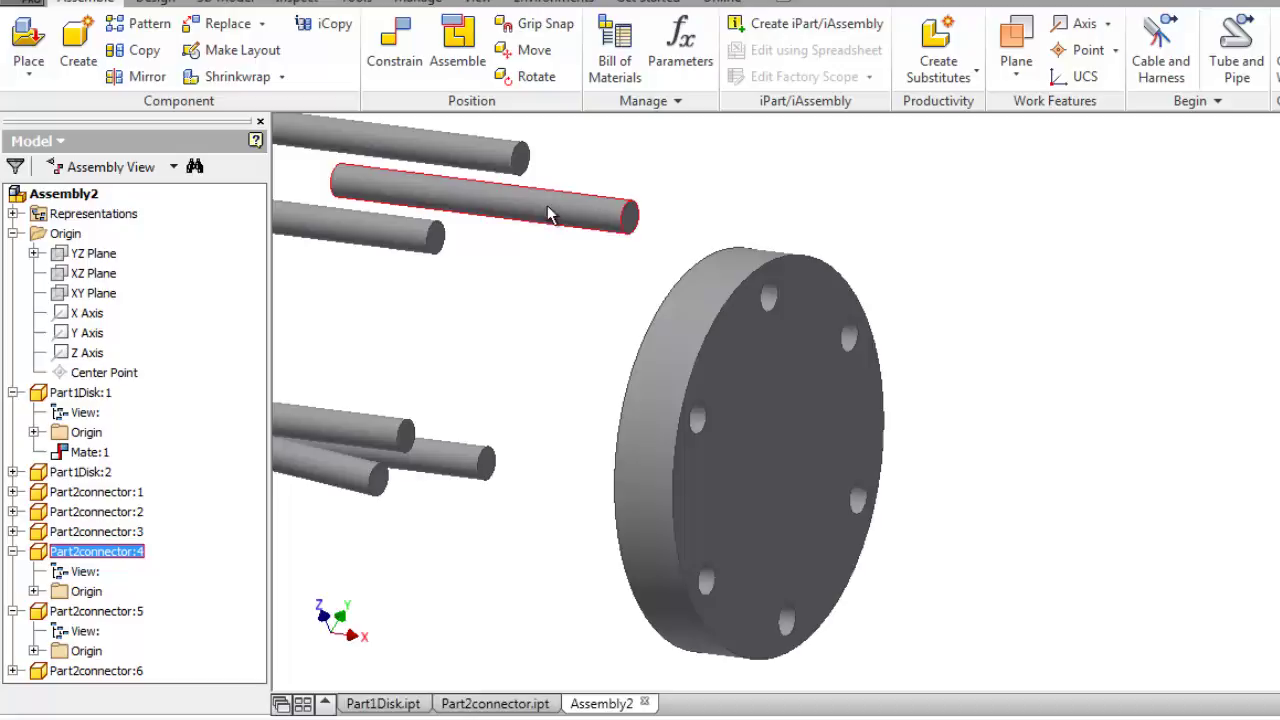
pyautogui.click(404, 62)
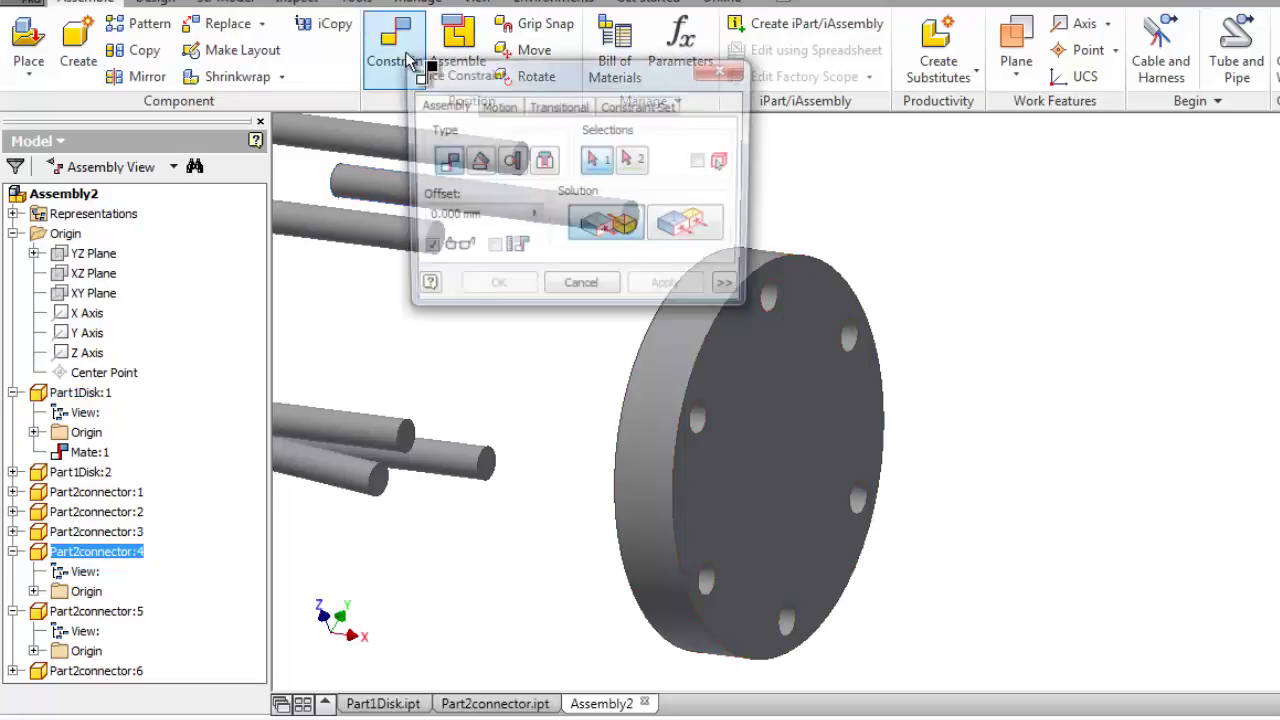
pyautogui.click(542, 163)
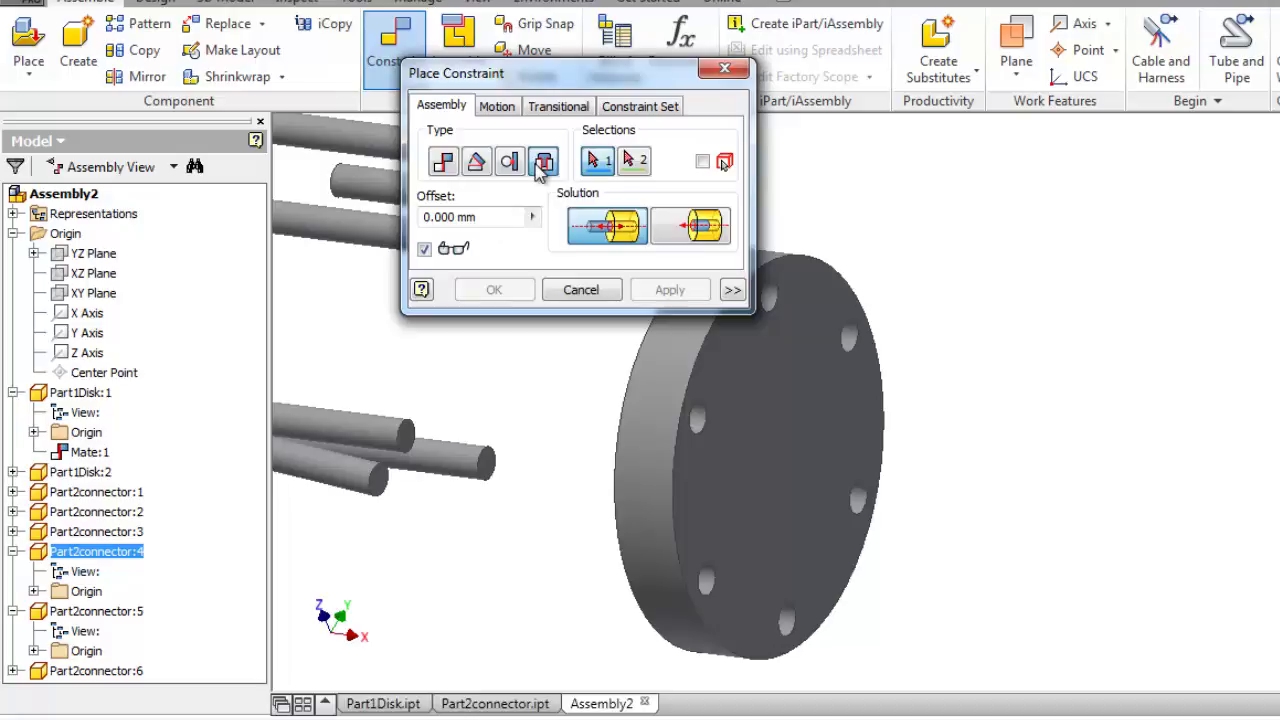
pyautogui.click(470, 476)
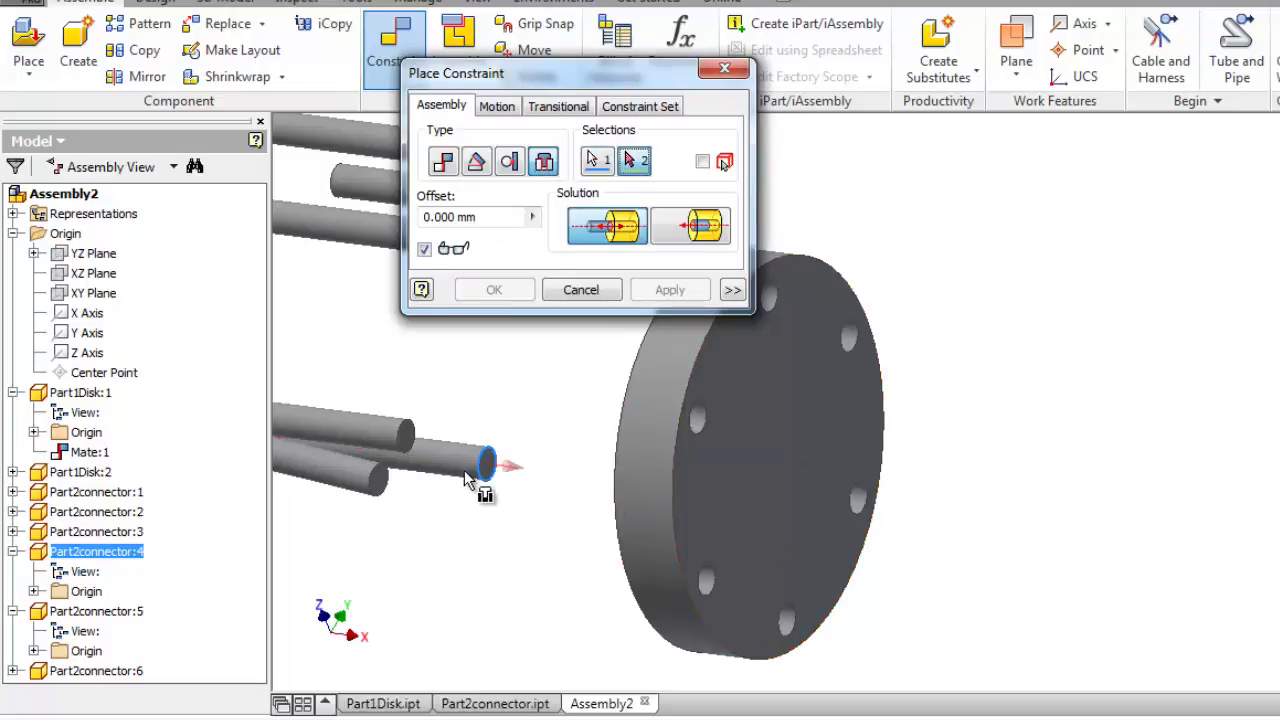
pyautogui.click(702, 428)
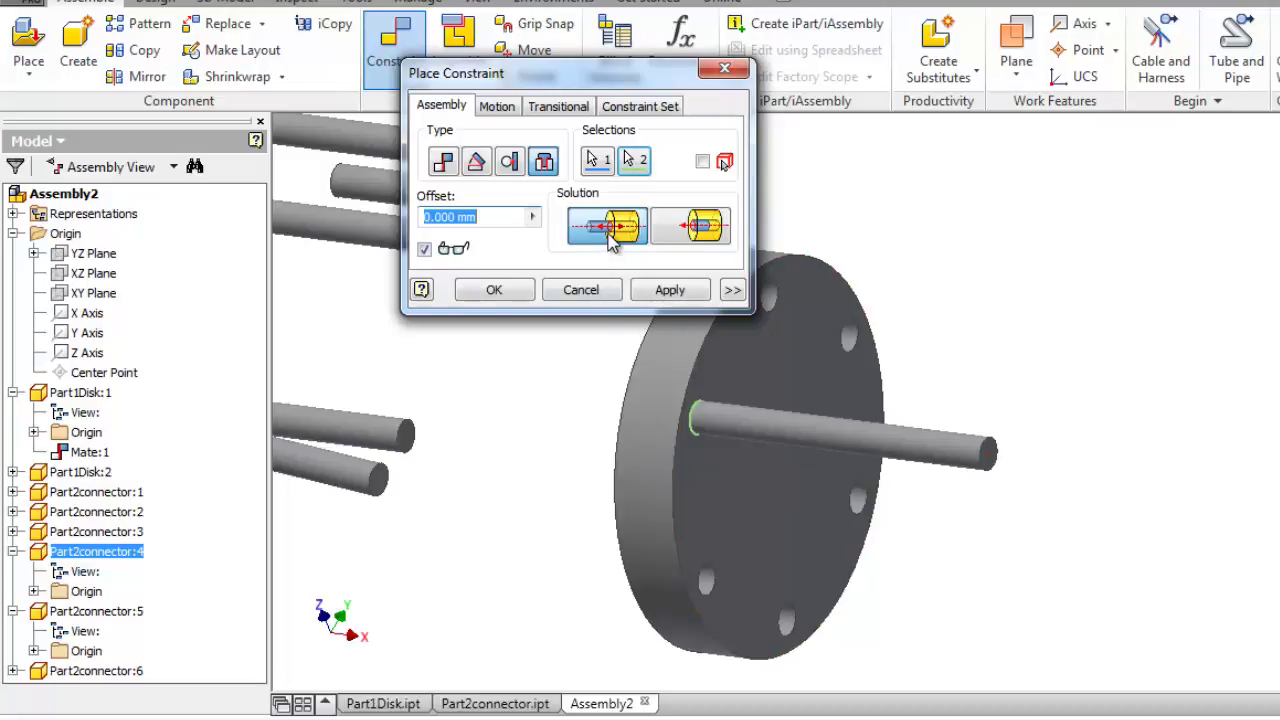
pyautogui.click(697, 230)
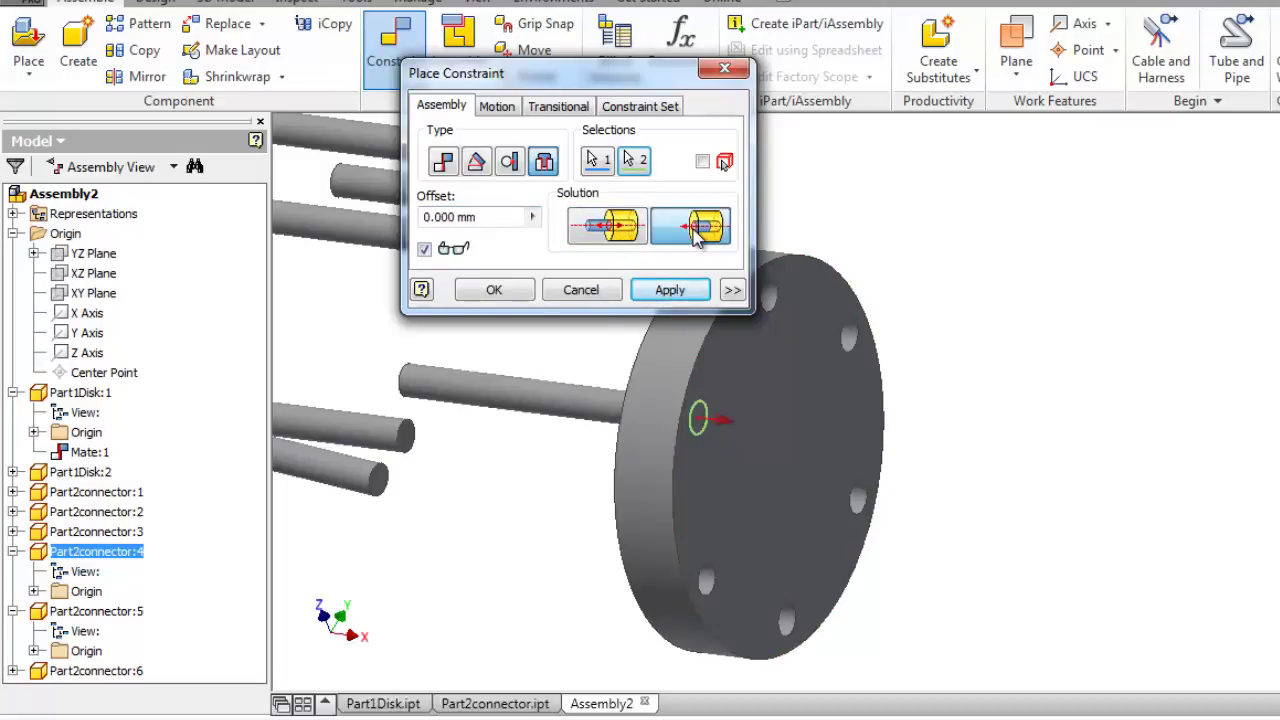
pyautogui.moveTo(606, 514); pyautogui.dragTo(538, 629, button='middle')
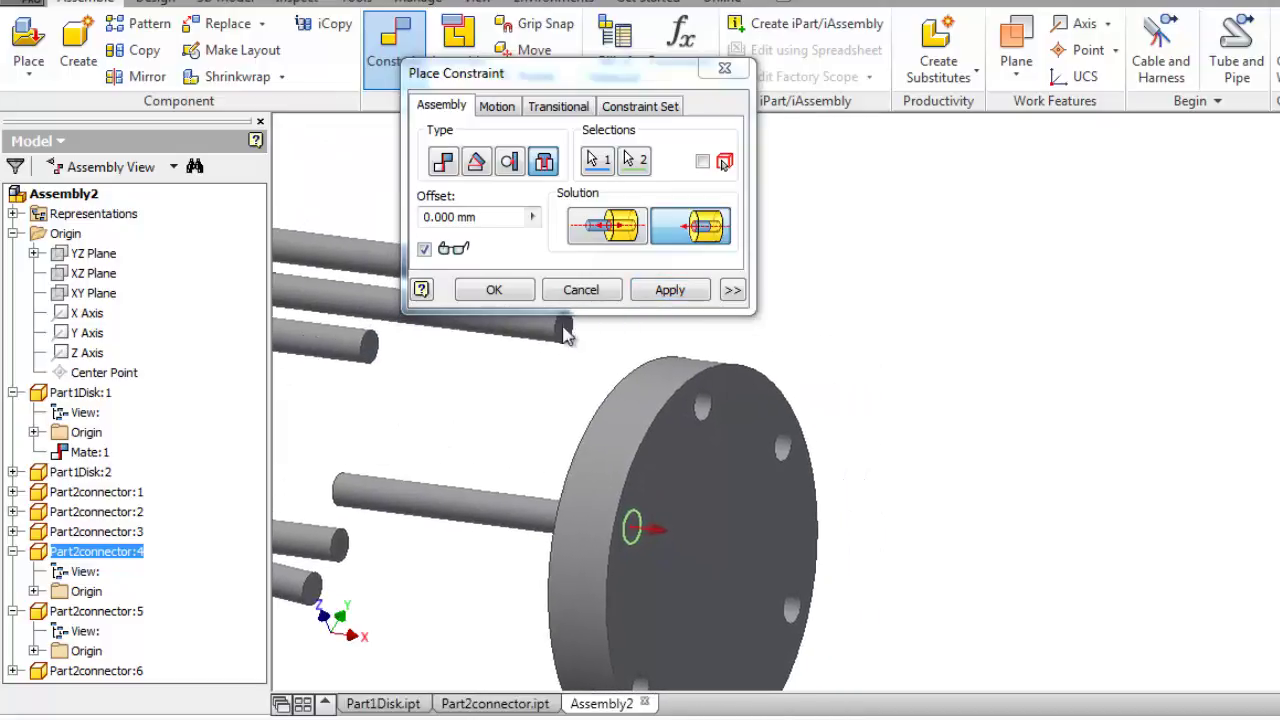
pyautogui.click(670, 290)
# - Insert the lowest of the three upper rods into Part1Disk:1's top hole, aligned with the outer face at 0 mm offset
pyautogui.click(366, 348)
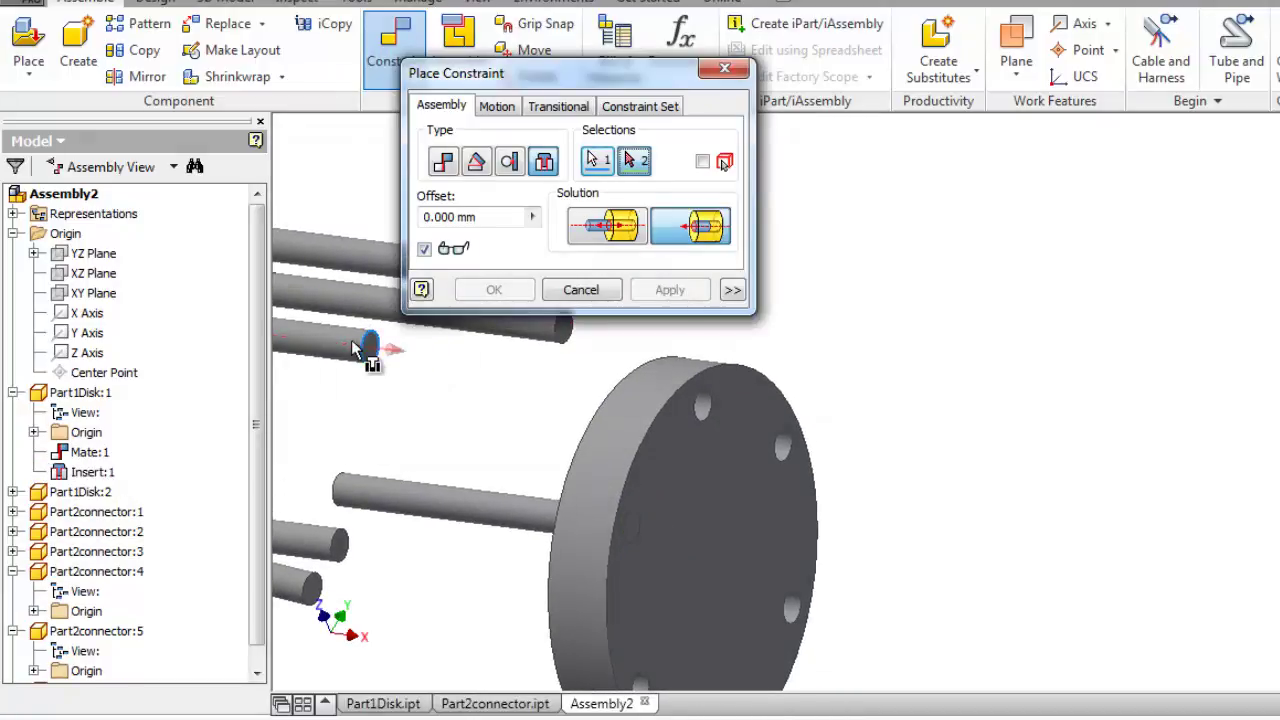
pyautogui.click(703, 406)
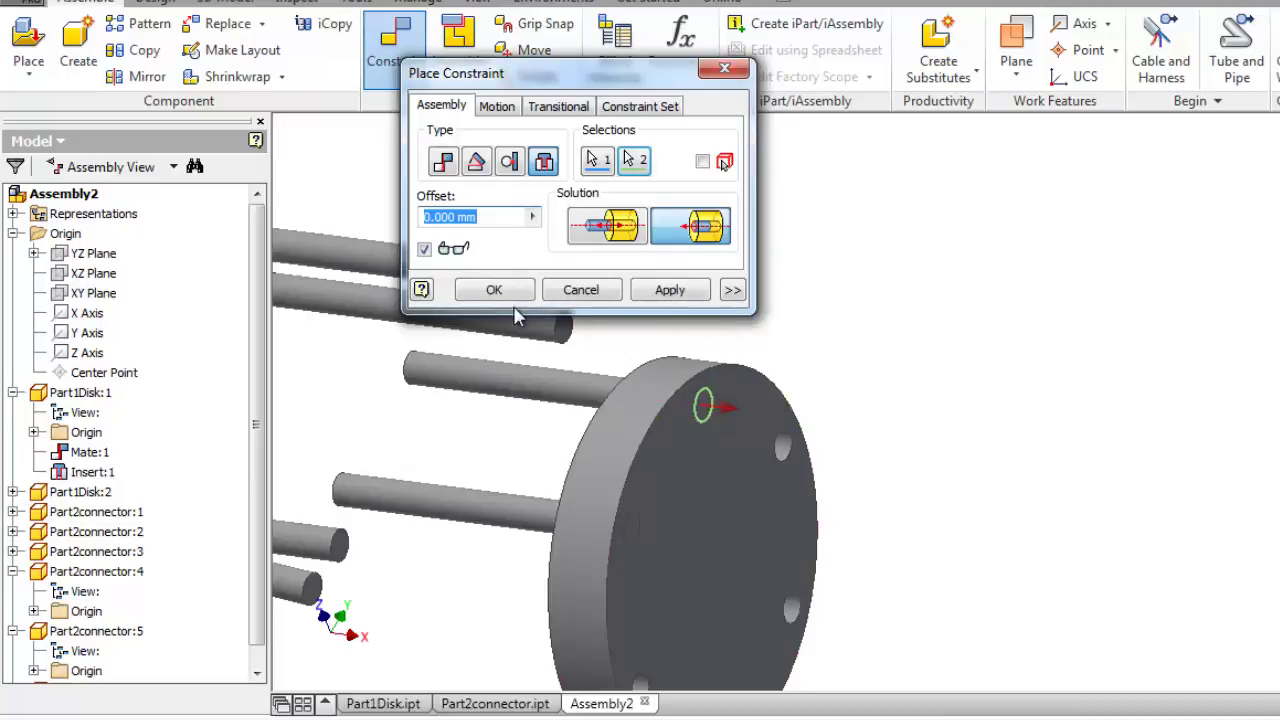
pyautogui.click(670, 292)
# - Insert Part2connector:4 into Part1Disk:1's upper-right hole with the aligned solution and 0 mm offset
pyautogui.moveTo(604, 80); pyautogui.dragTo(800, 48)
pyautogui.click(536, 322)
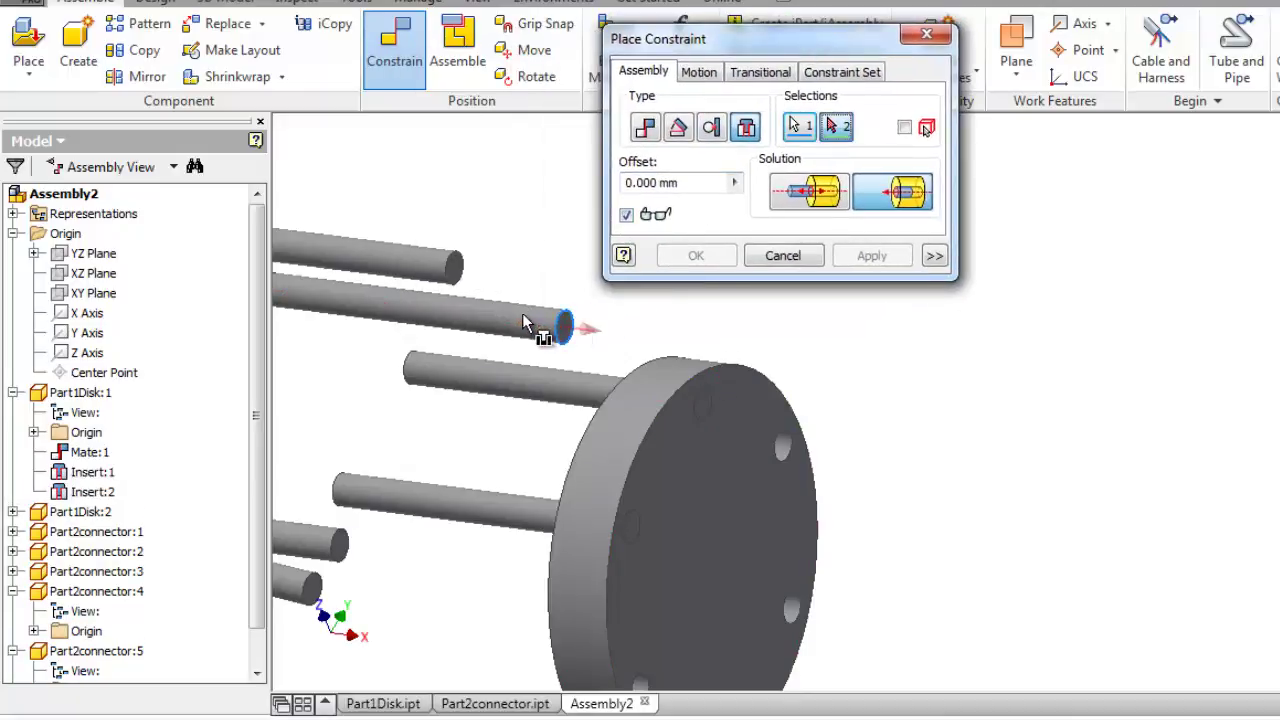
pyautogui.click(784, 447)
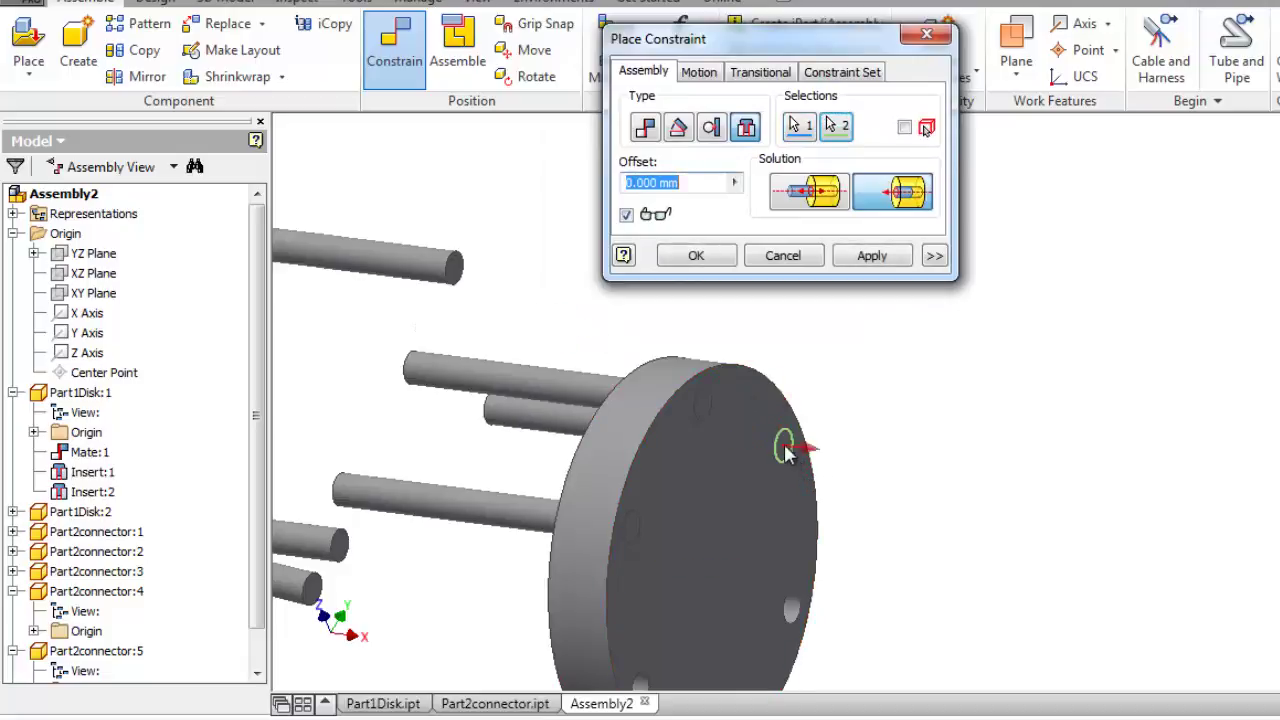
pyautogui.click(871, 255)
# - Insert the remaining upper rod into Part1Disk:1's lower-right hole with the aligned solution and 0 mm offset
pyautogui.keyDown('shift'); pyautogui.moveTo(871, 420); pyautogui.dragTo(831, 379, button='middle'); pyautogui.keyUp('shift')
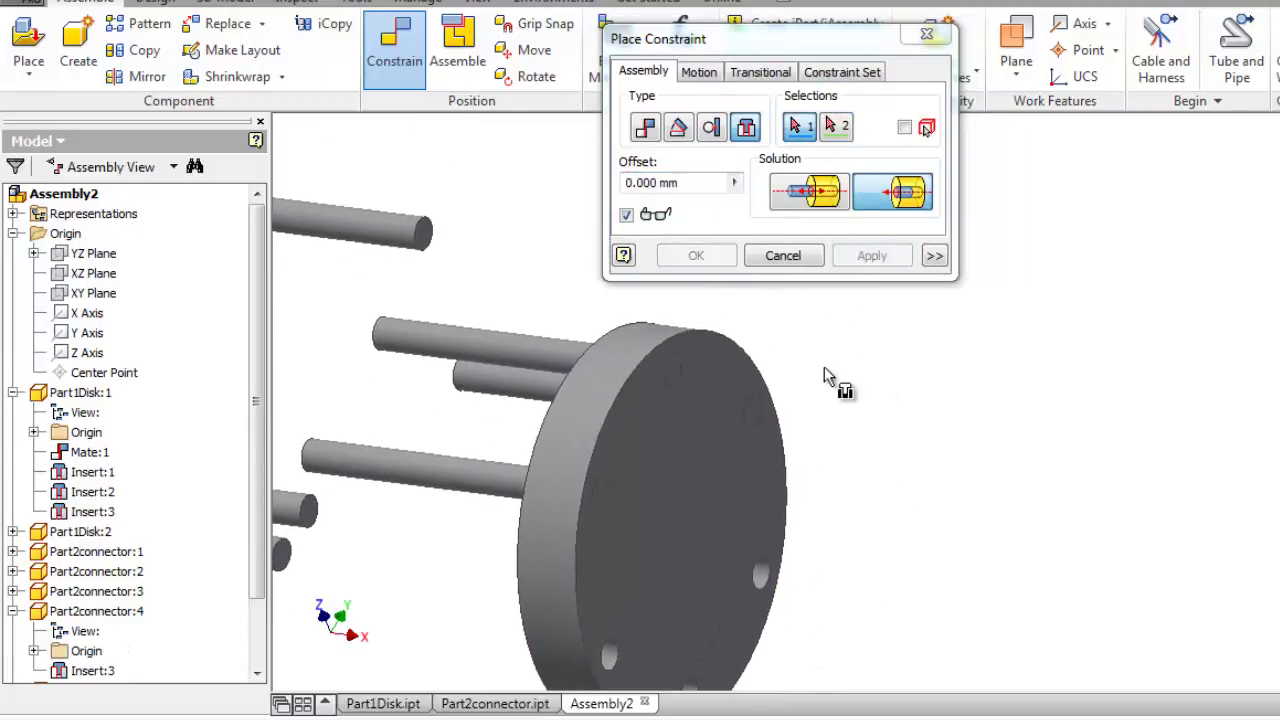
pyautogui.click(414, 240)
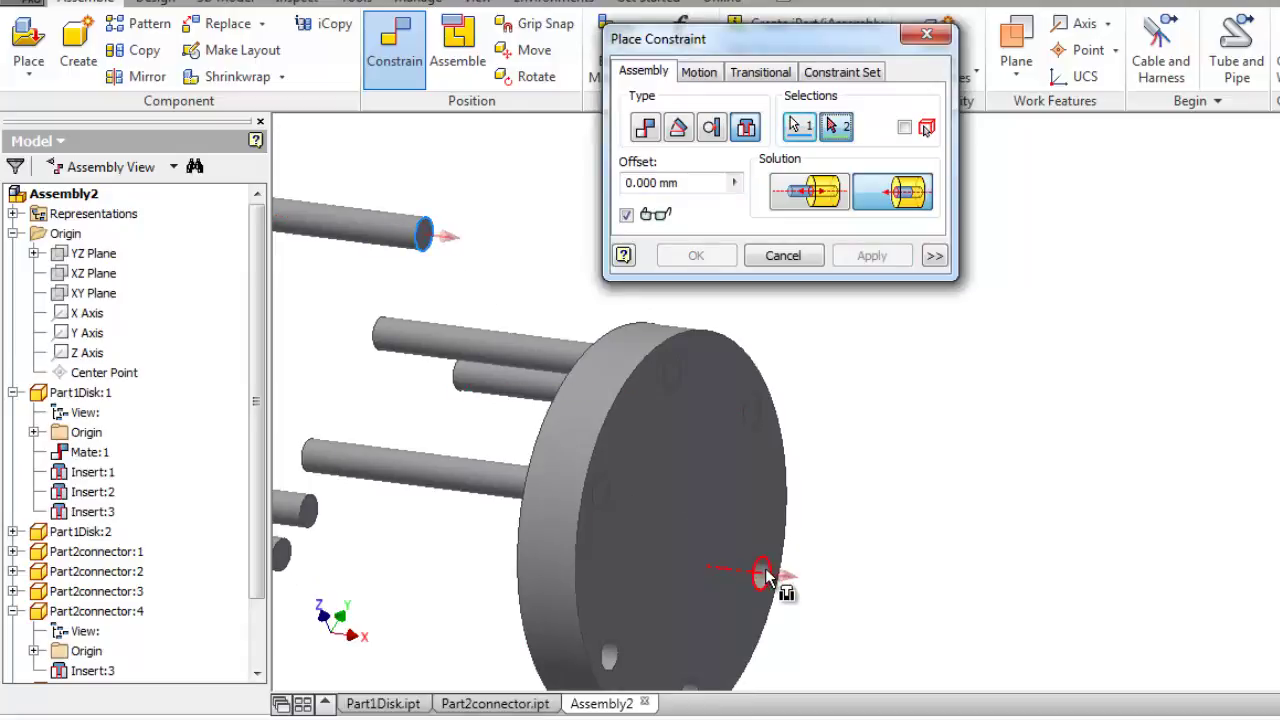
pyautogui.click(764, 577)
pyautogui.click(870, 256)
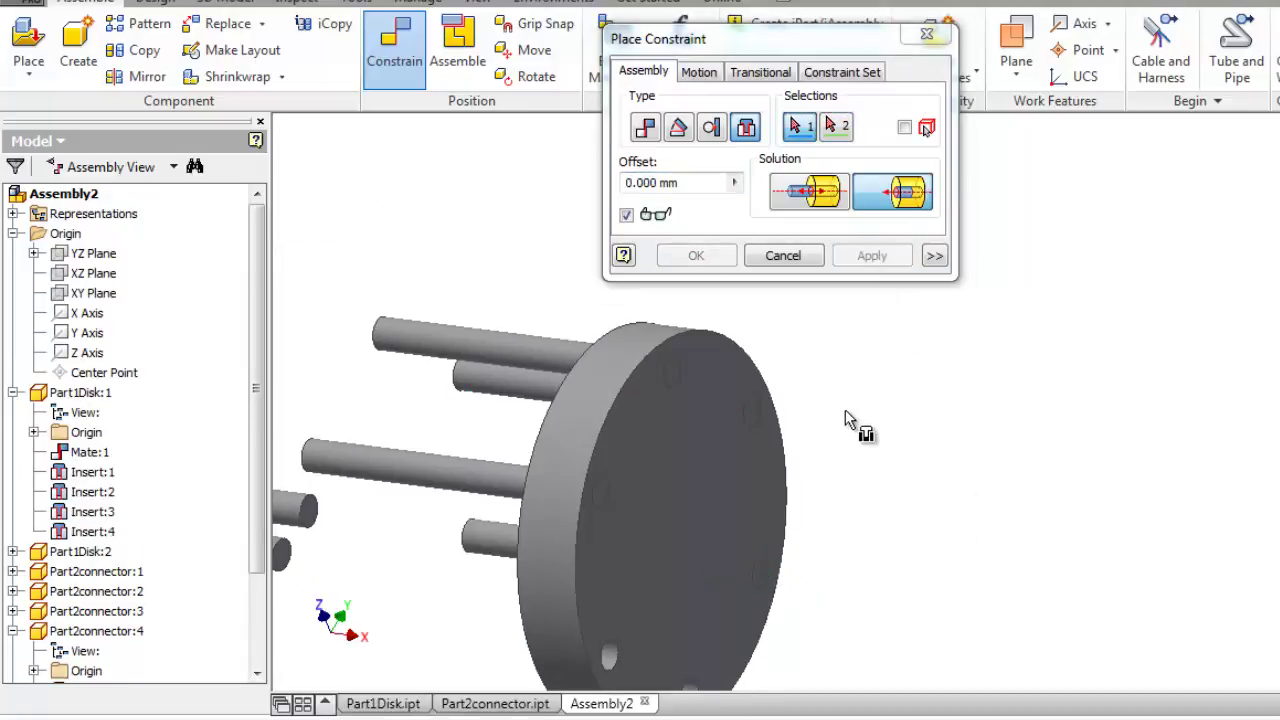
# - Insert the upper of the two remaining loose rods into Part1Disk:1's bottom hole, aligned at 0 mm offset
pyautogui.moveTo(857, 429); pyautogui.dragTo(909, 331, button='middle')
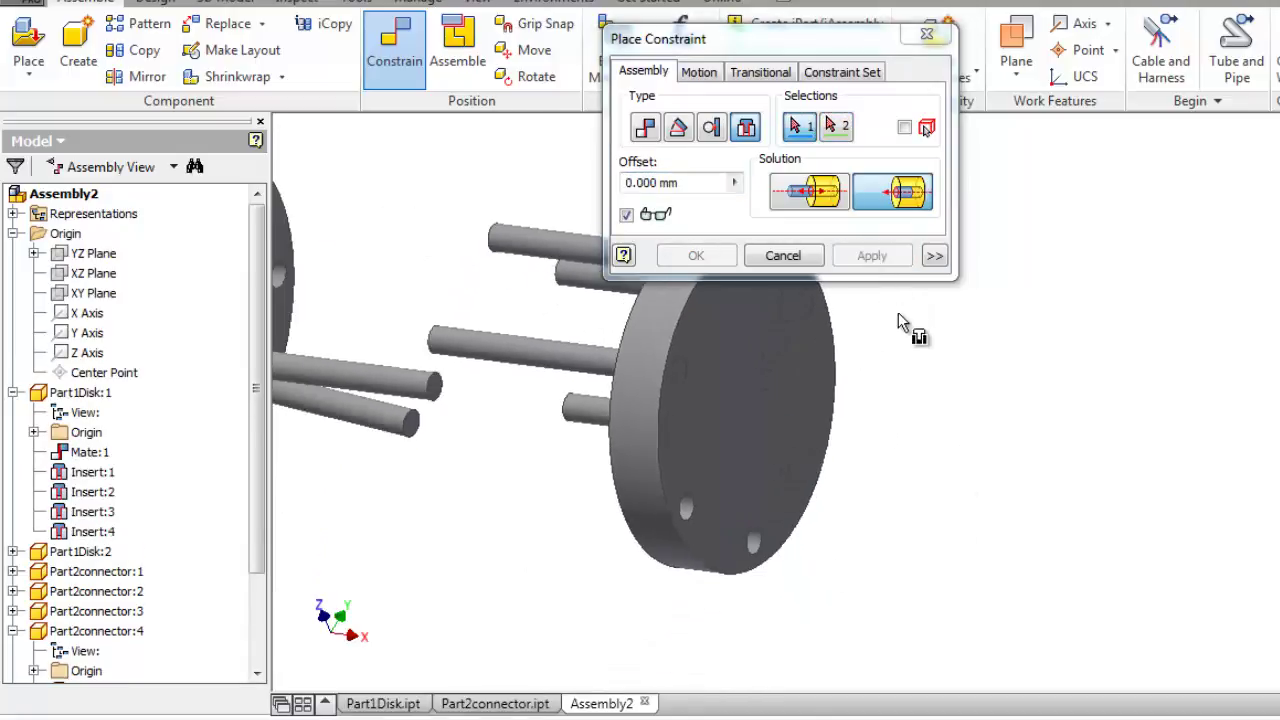
pyautogui.click(428, 384)
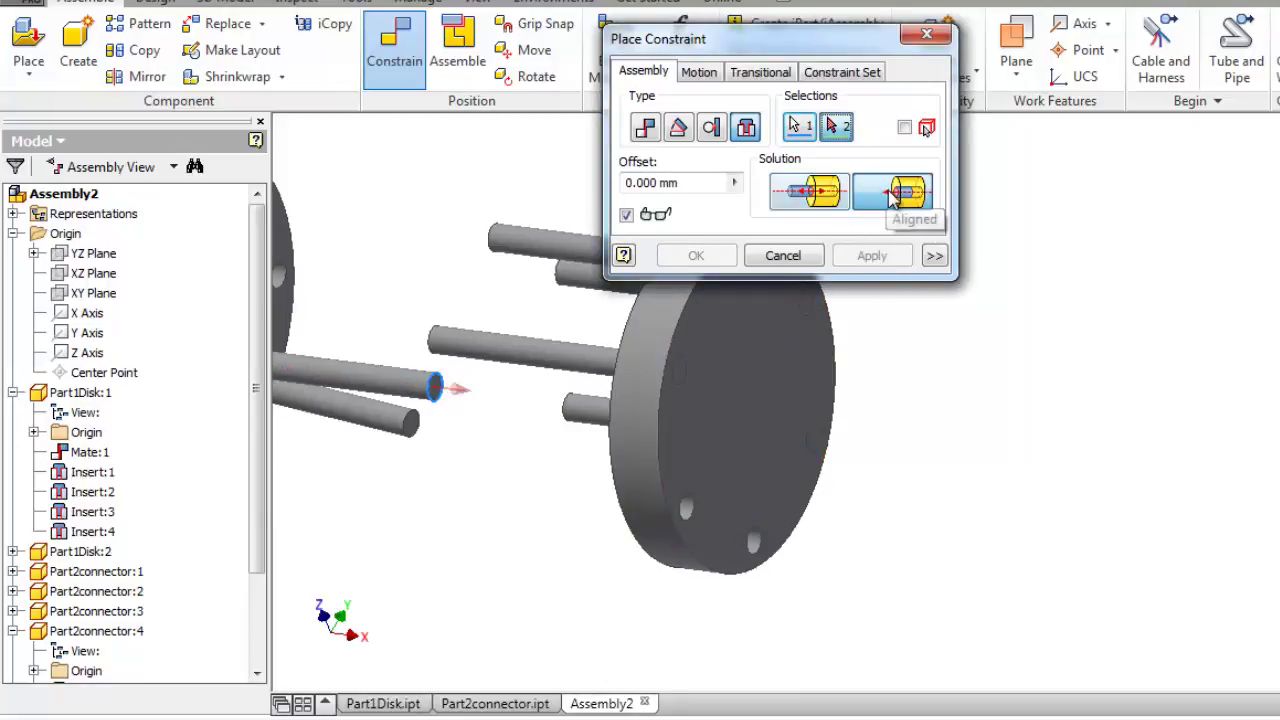
pyautogui.click(753, 543)
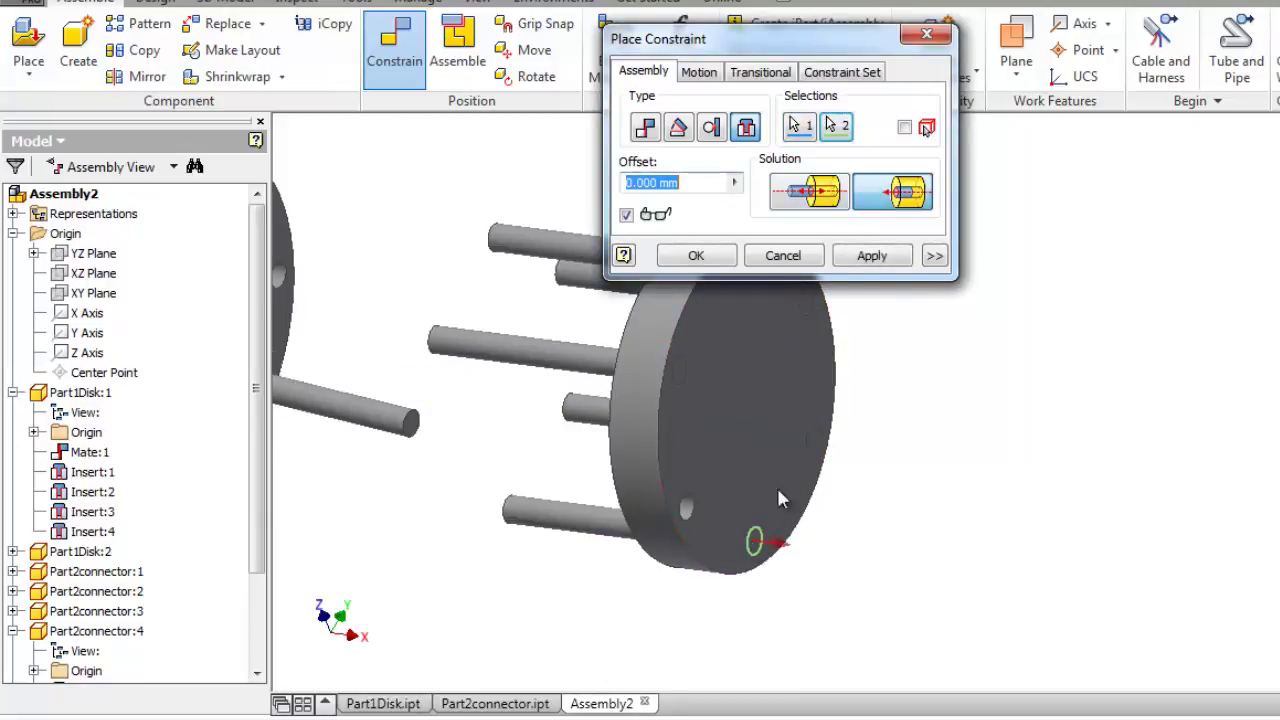
pyautogui.click(873, 262)
# - Insert the last loose rod into Part1Disk:1's lower-left hole, aligned at 0 mm offset, and finish placing constraints
pyautogui.click(416, 427)
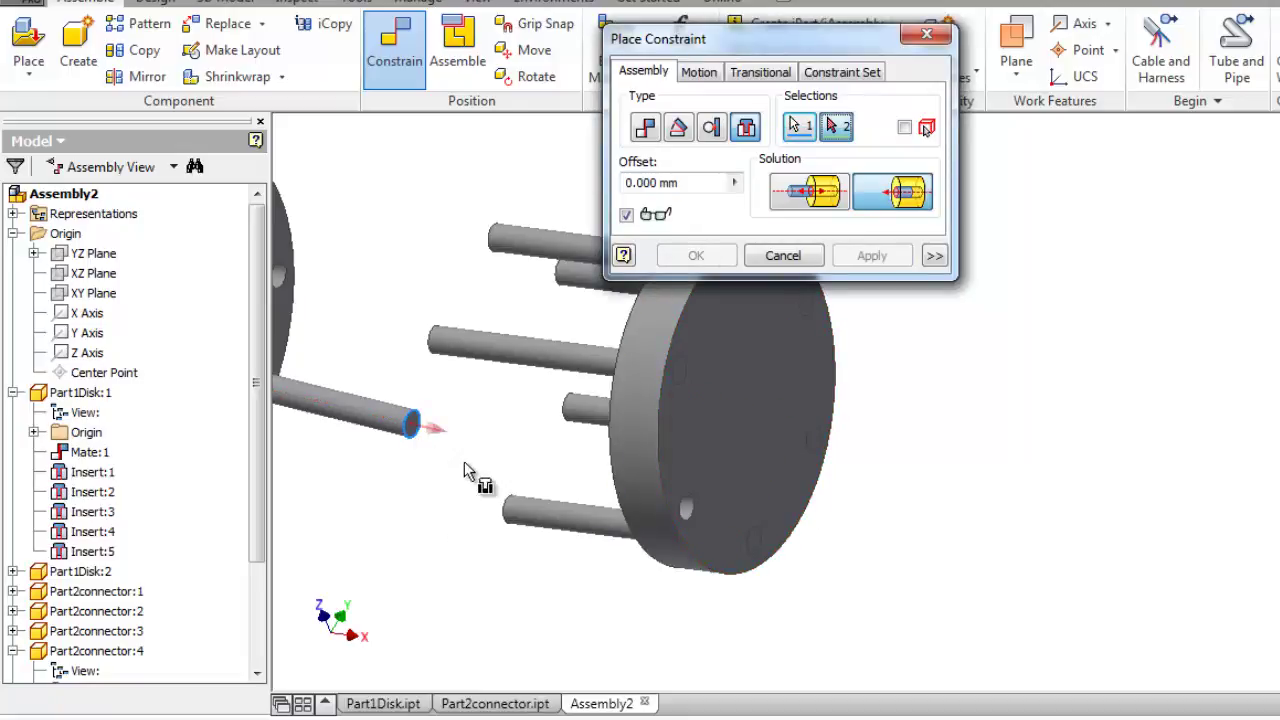
pyautogui.click(692, 513)
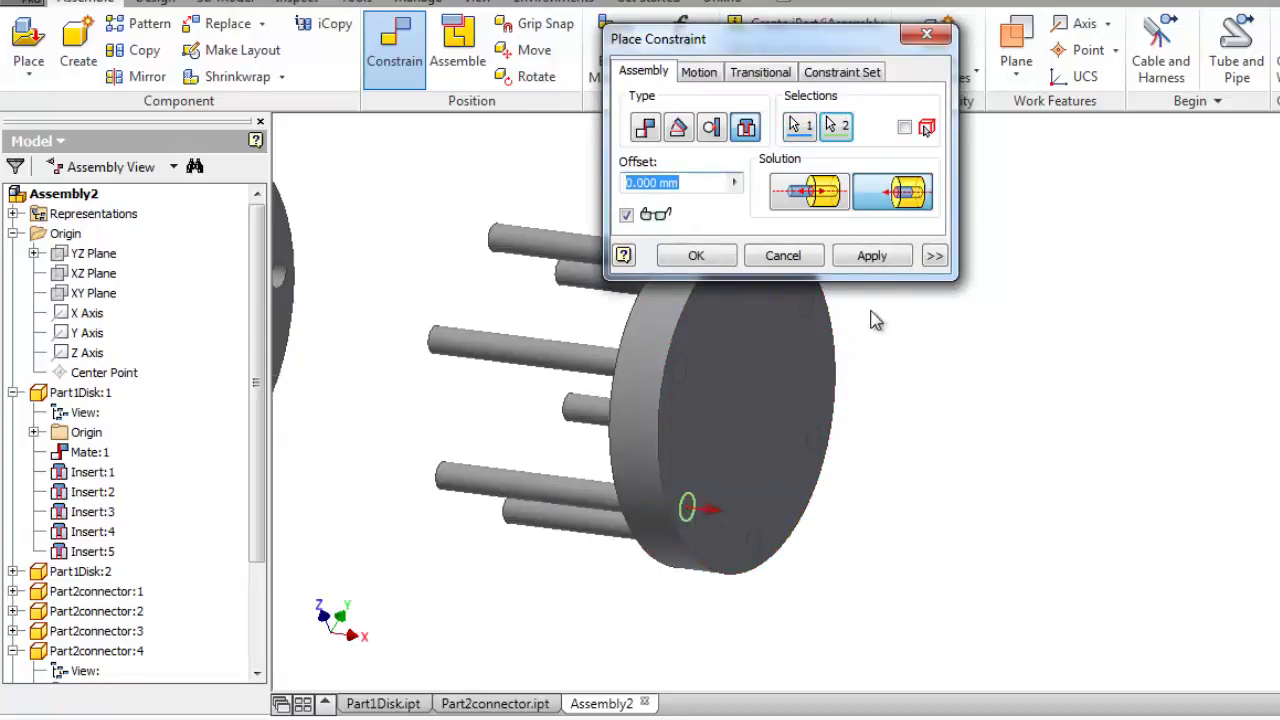
pyautogui.click(872, 257)
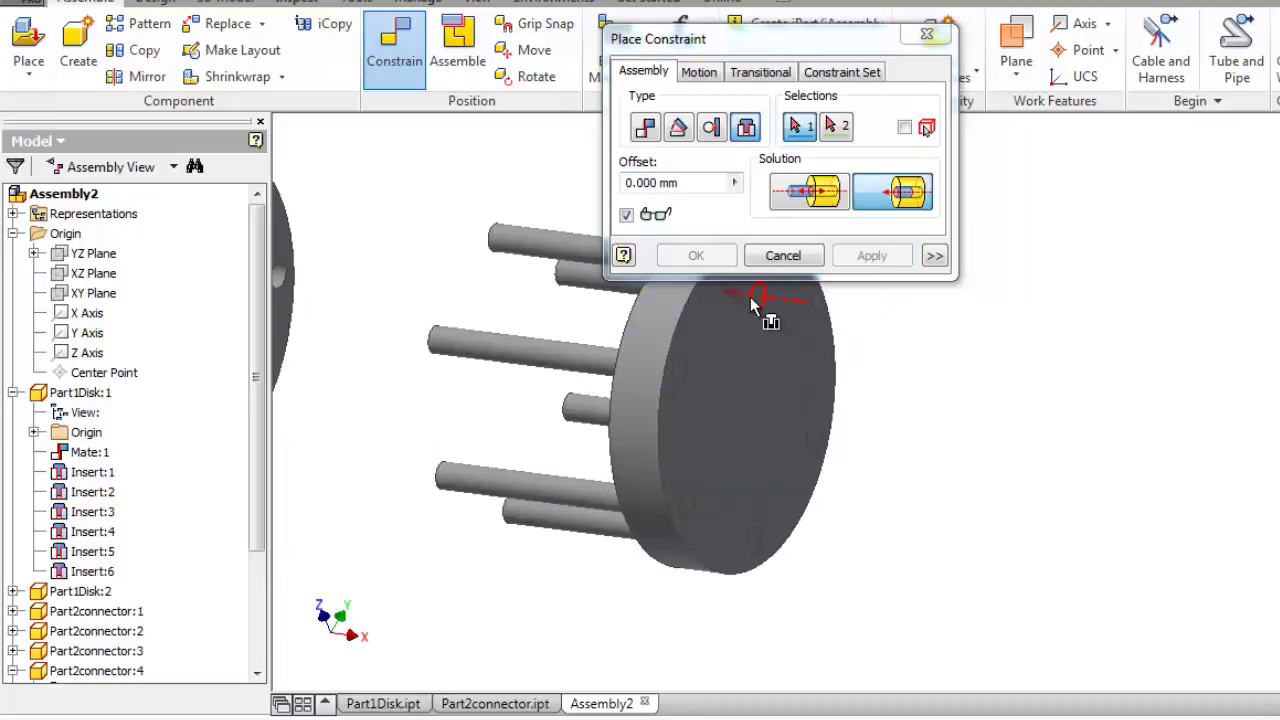
pyautogui.click(925, 38)
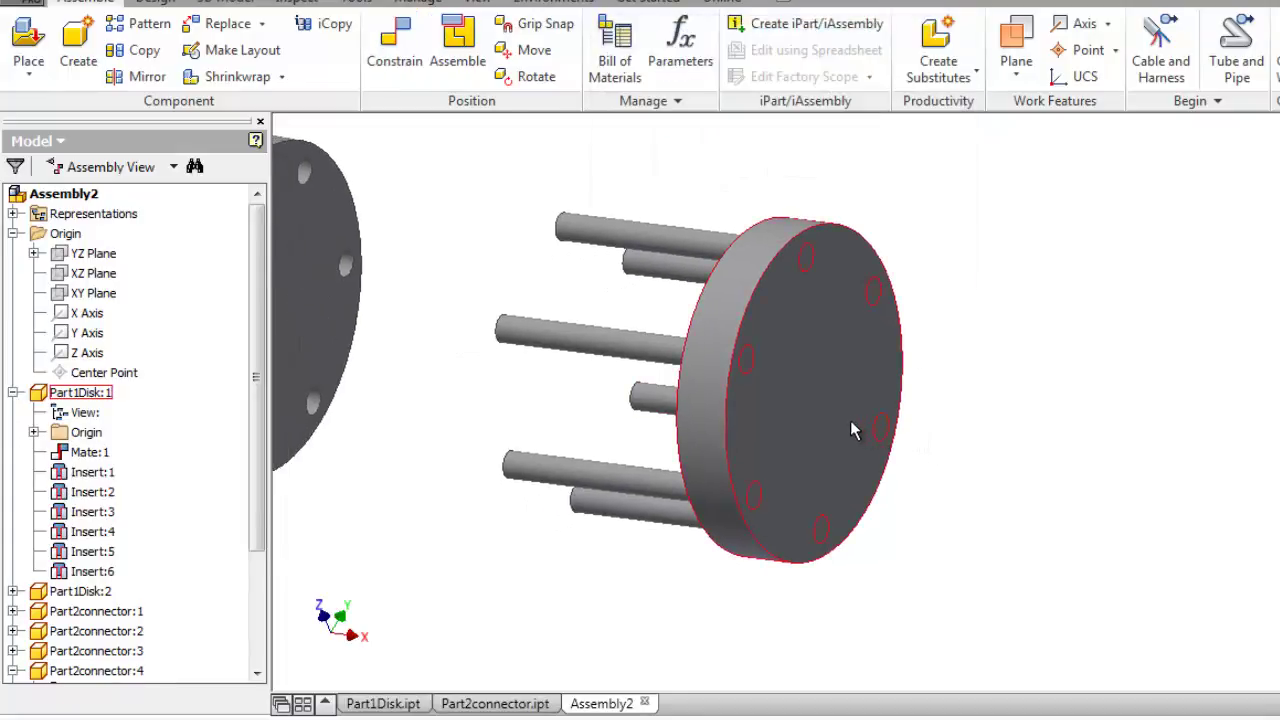
# - Insert Part2connector:3's free end into Part1Disk:2's upper-left hole with the aligned solution and 0 mm offset
pyautogui.keyDown('shift'); pyautogui.moveTo(851, 429); pyautogui.dragTo(894, 423, button='middle'); pyautogui.keyUp('shift')
pyautogui.scroll(6, 686, 408)
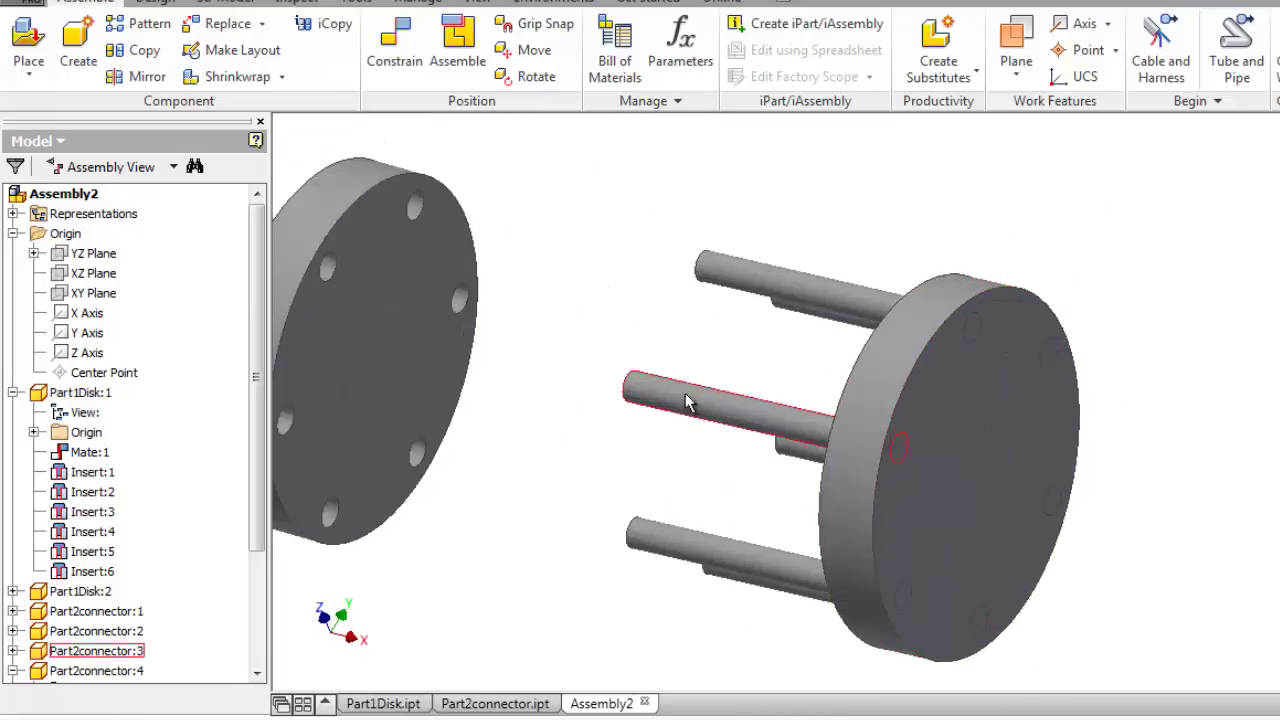
pyautogui.scroll(-6, 740, 374)
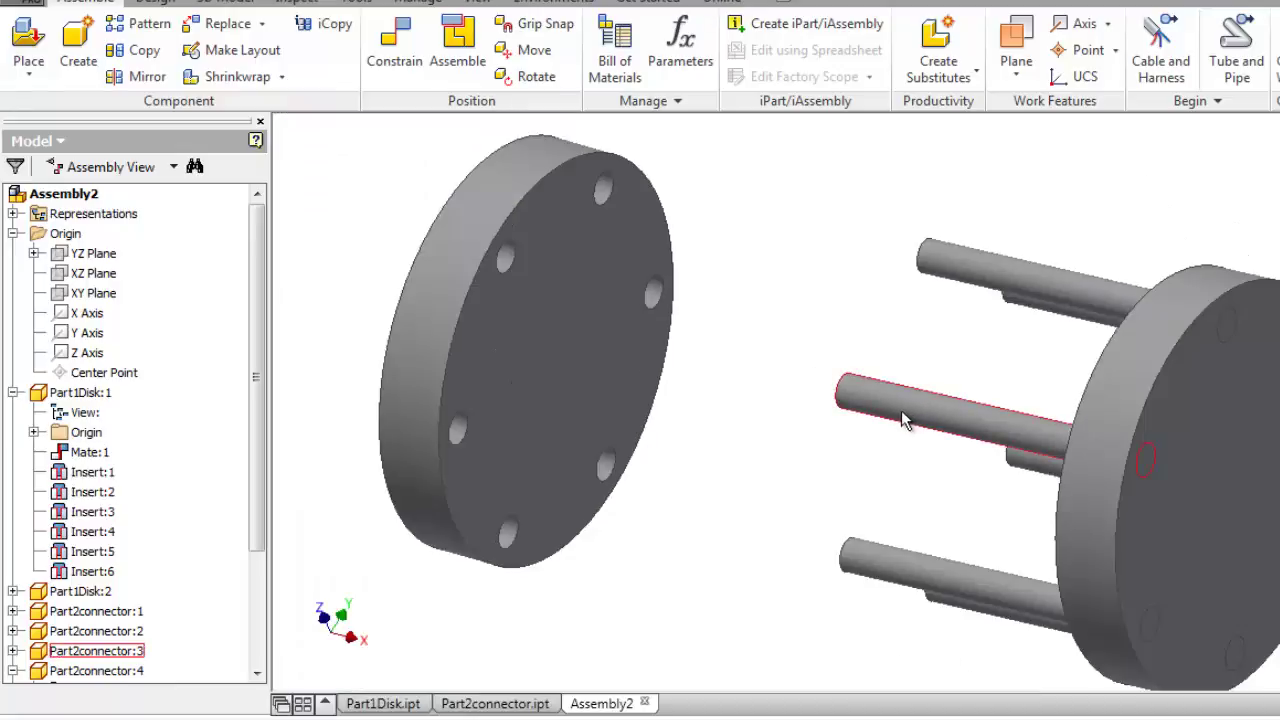
pyautogui.click(405, 50)
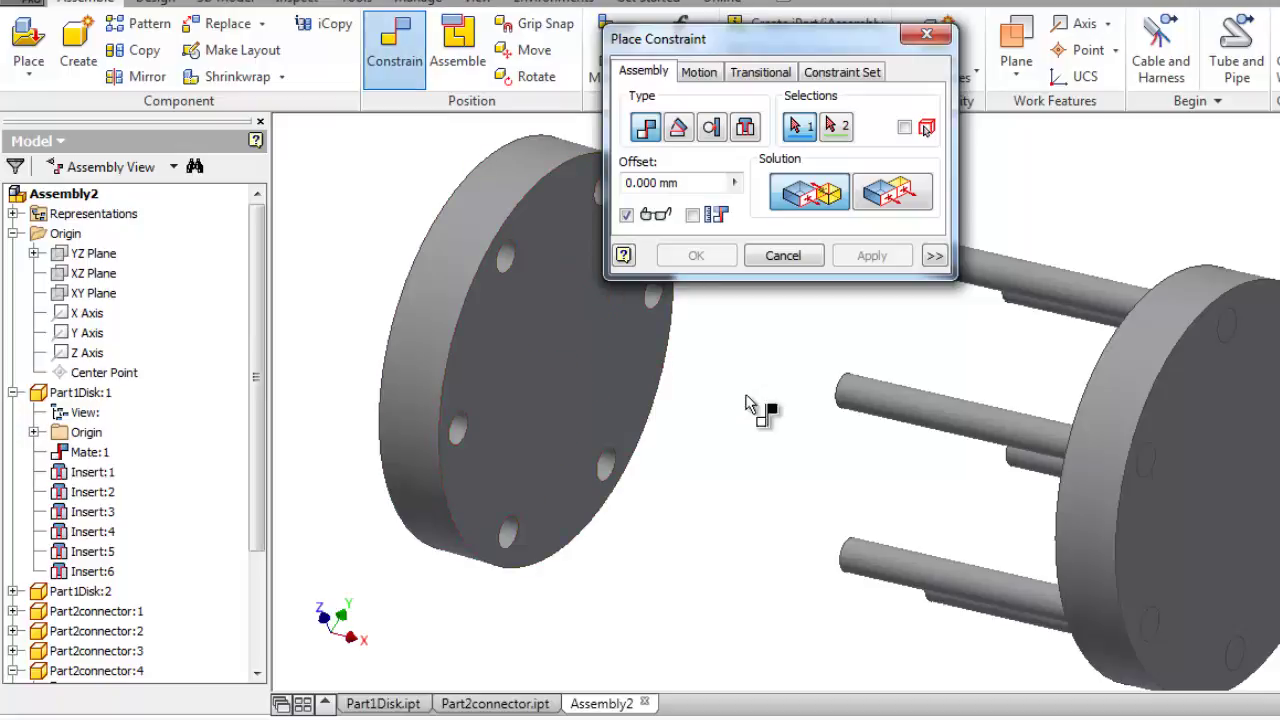
pyautogui.click(745, 127)
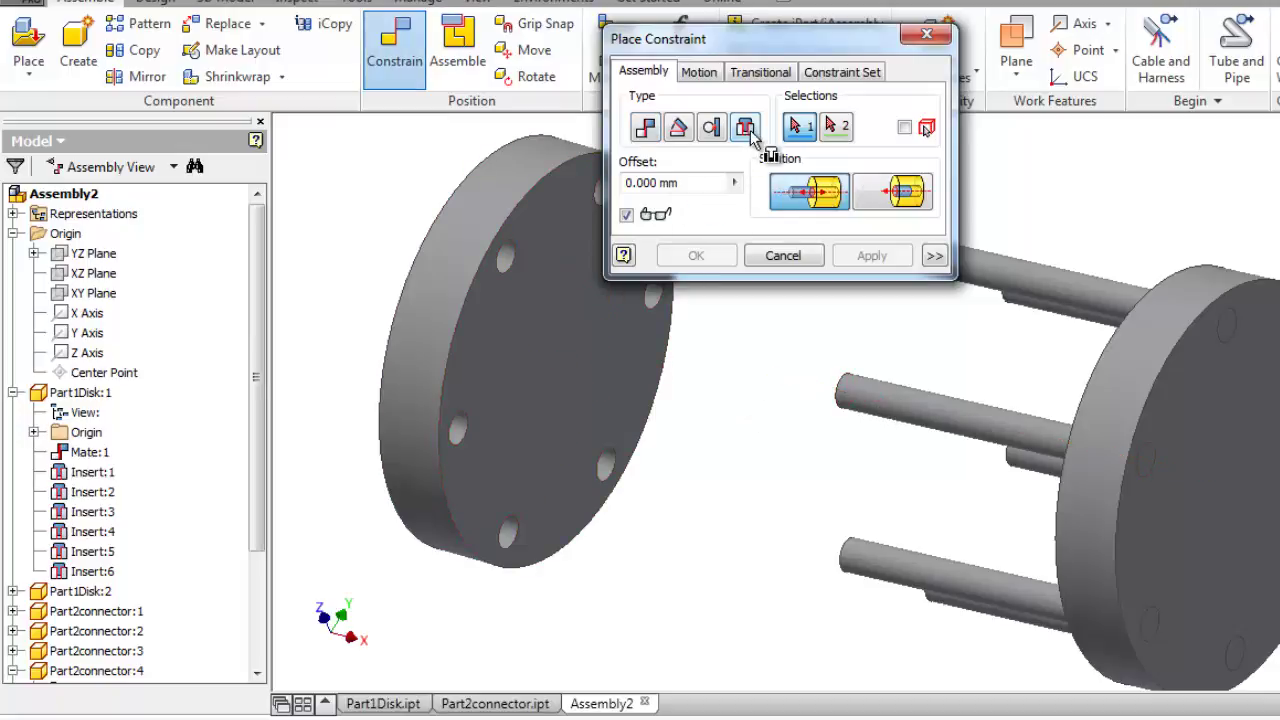
pyautogui.click(853, 394)
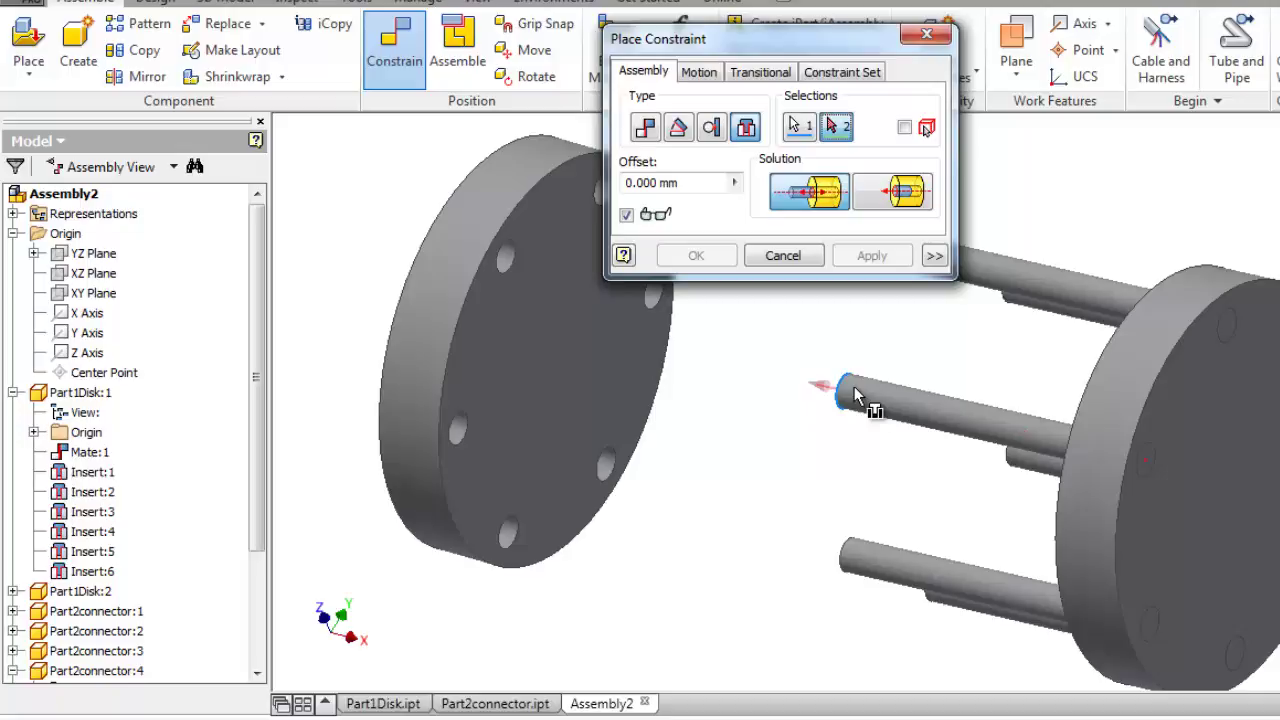
pyautogui.click(508, 262)
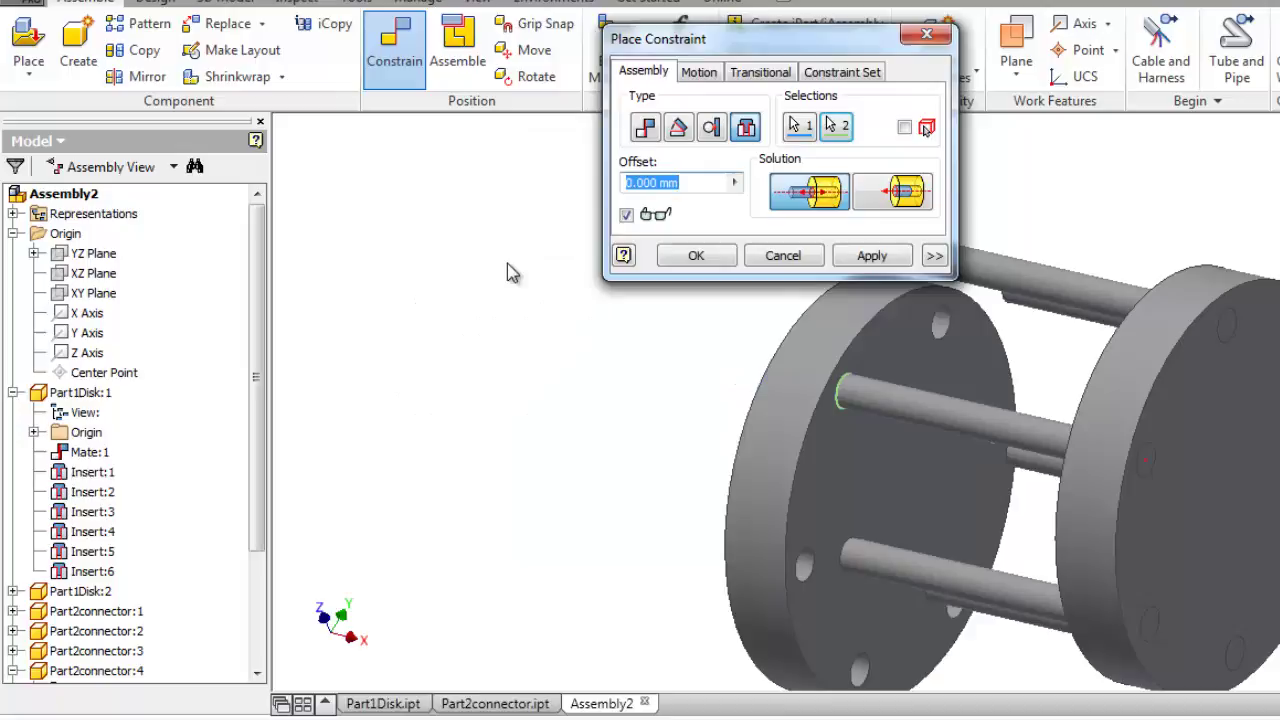
pyautogui.moveTo(1082, 372); pyautogui.dragTo(706, 386, button='middle')
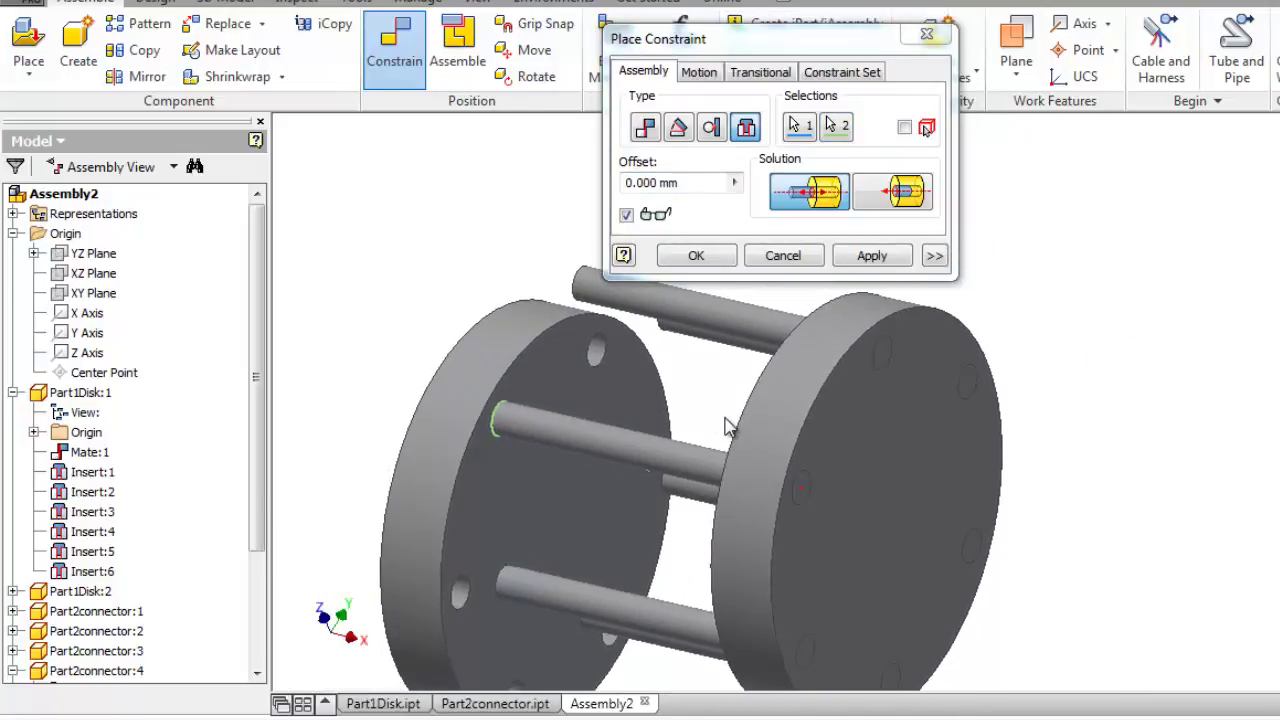
pyautogui.keyDown('shift'); pyautogui.moveTo(785, 440); pyautogui.dragTo(987, 434, button='middle'); pyautogui.keyUp('shift')
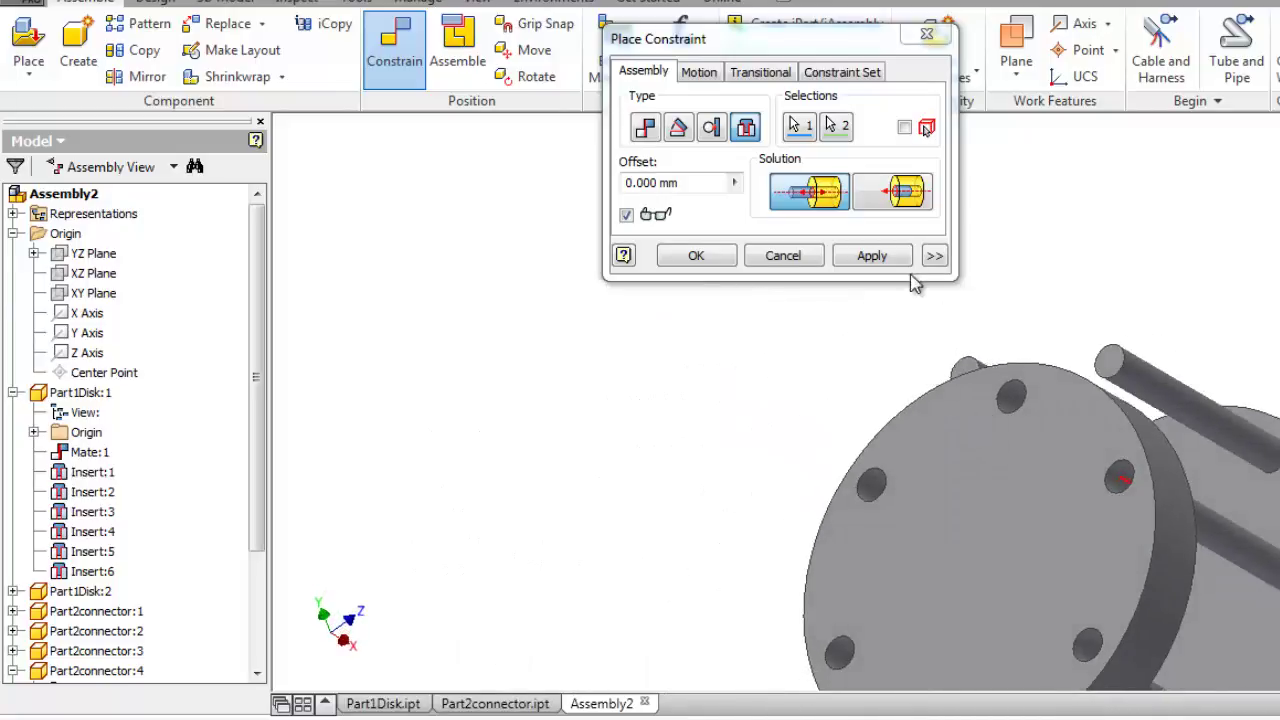
pyautogui.click(893, 197)
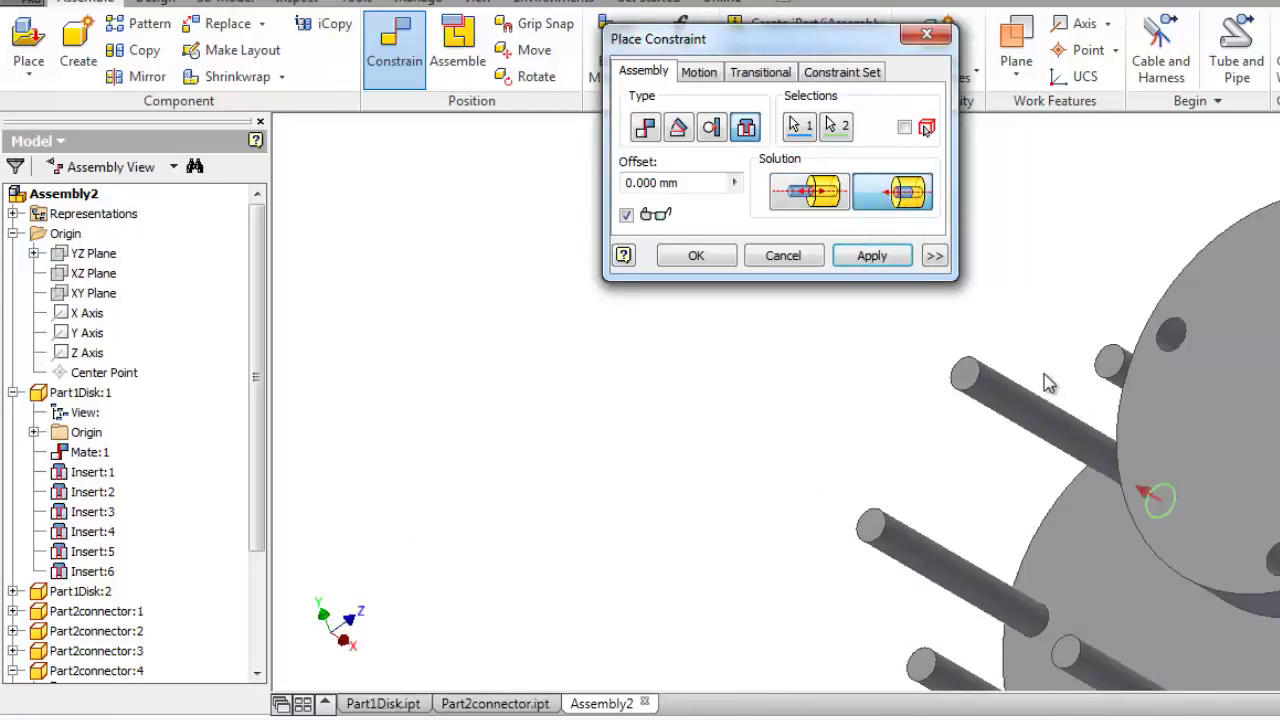
pyautogui.moveTo(1014, 277); pyautogui.dragTo(648, 295, button='middle')
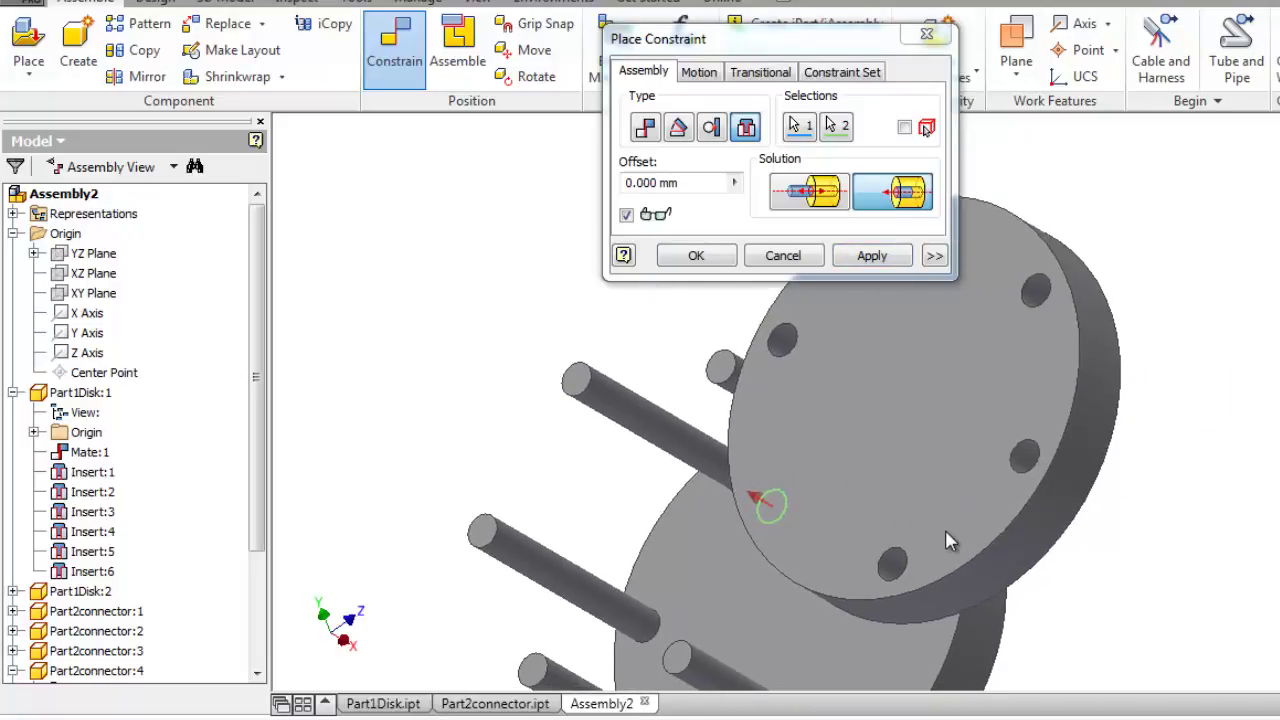
pyautogui.click(866, 258)
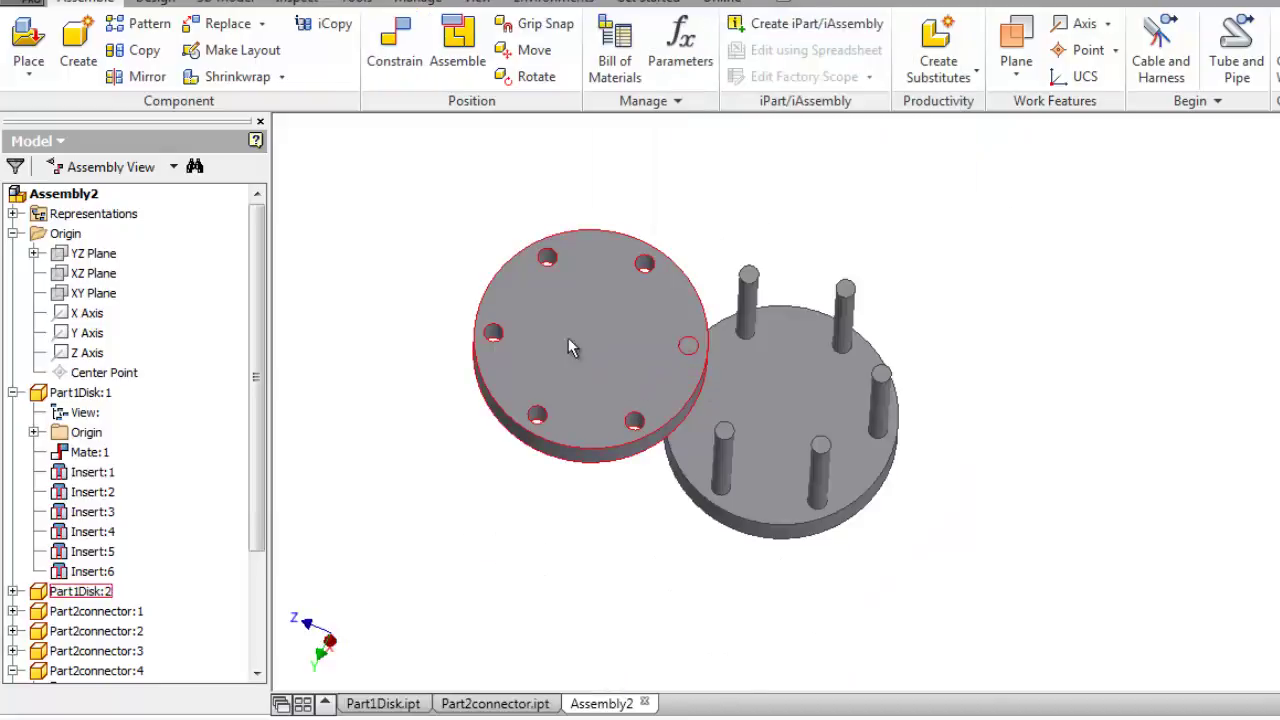
# - Rotate Part1Disk:2 about its inserted rod until its other holes roughly line up with the remaining rods
pyautogui.moveTo(568, 347); pyautogui.dragTo(623, 466)
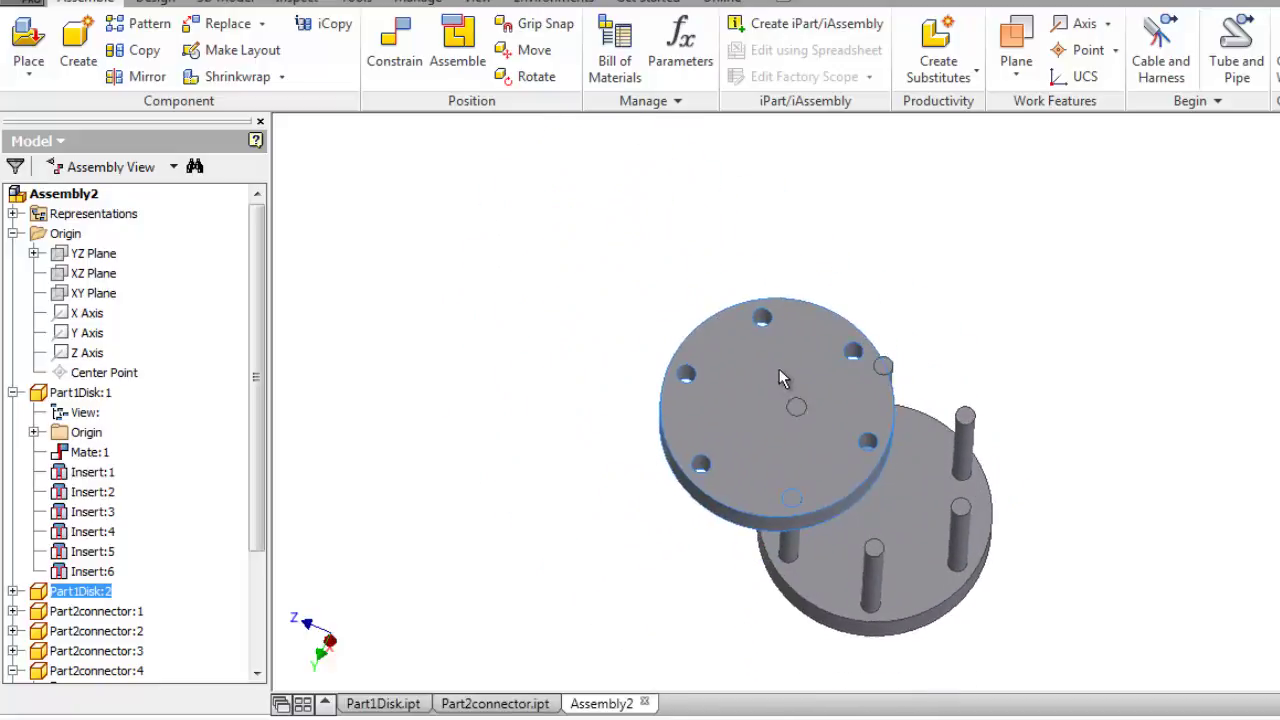
pyautogui.moveTo(779, 369); pyautogui.dragTo(903, 443)
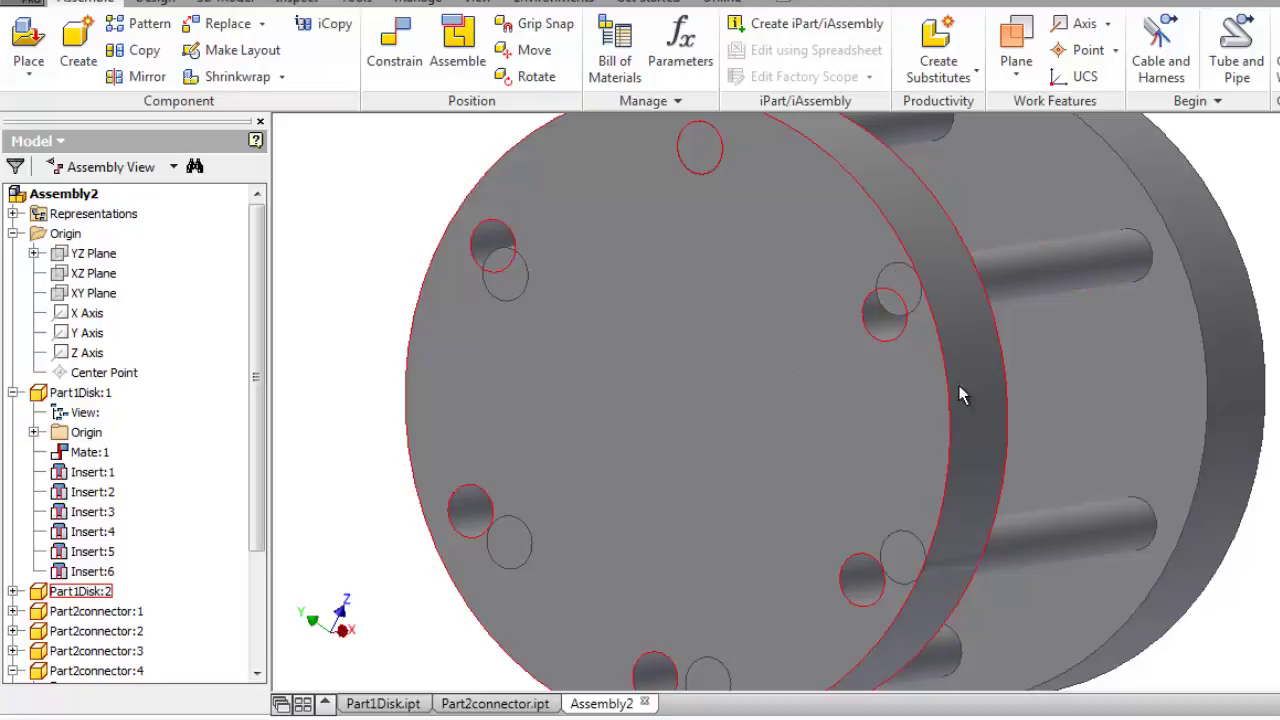
pyautogui.click(395, 62)
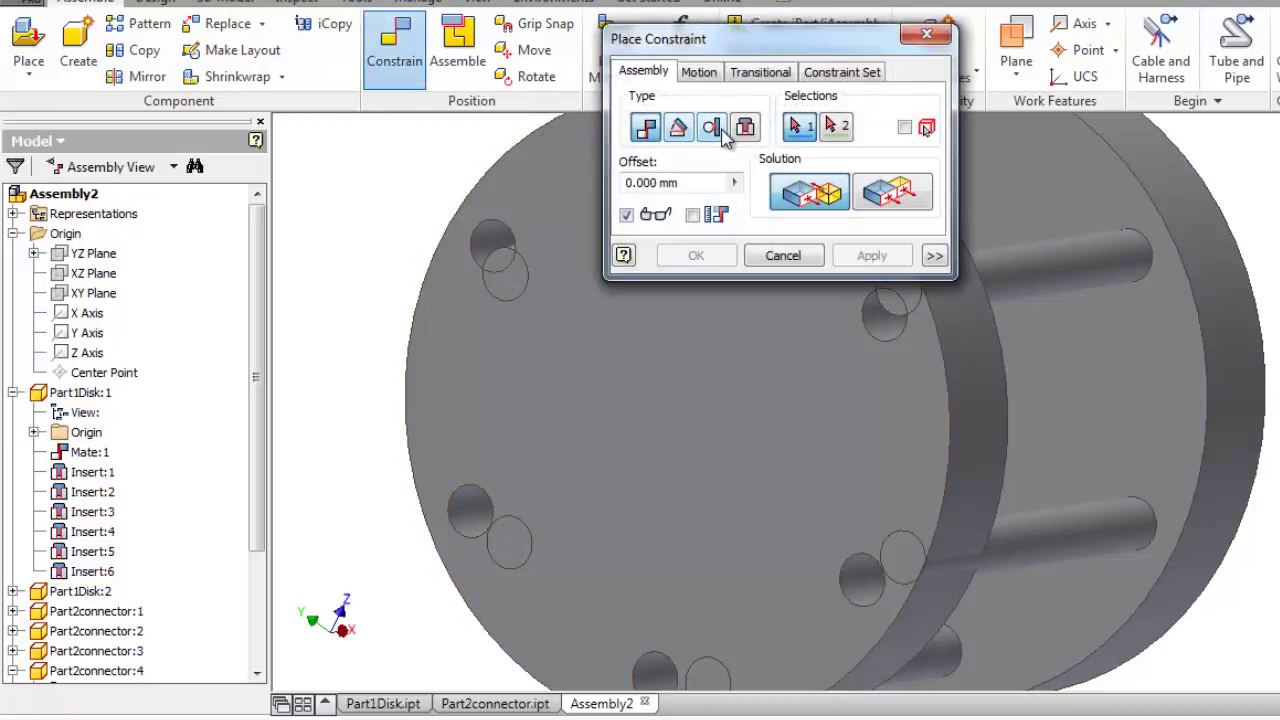
pyautogui.click(712, 130)
pyautogui.moveTo(779, 41); pyautogui.dragTo(512, 51)
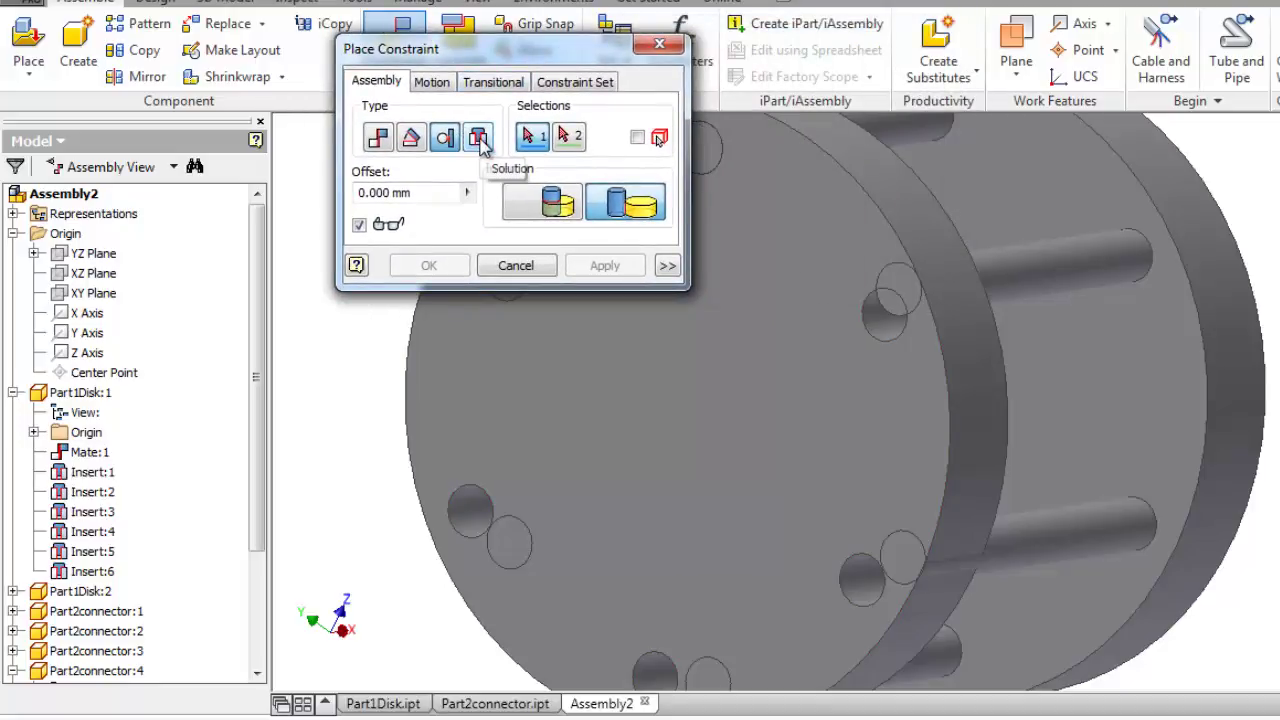
pyautogui.click(479, 139)
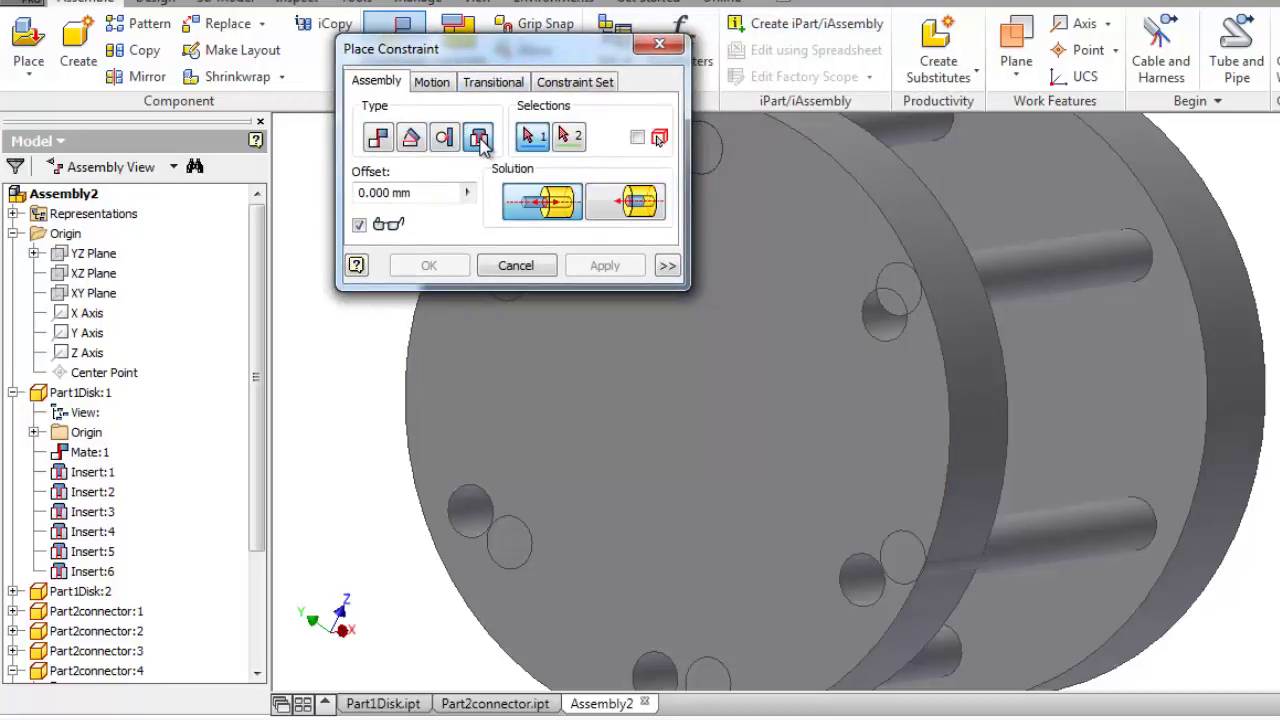
pyautogui.click(1025, 292)
pyautogui.click(876, 330)
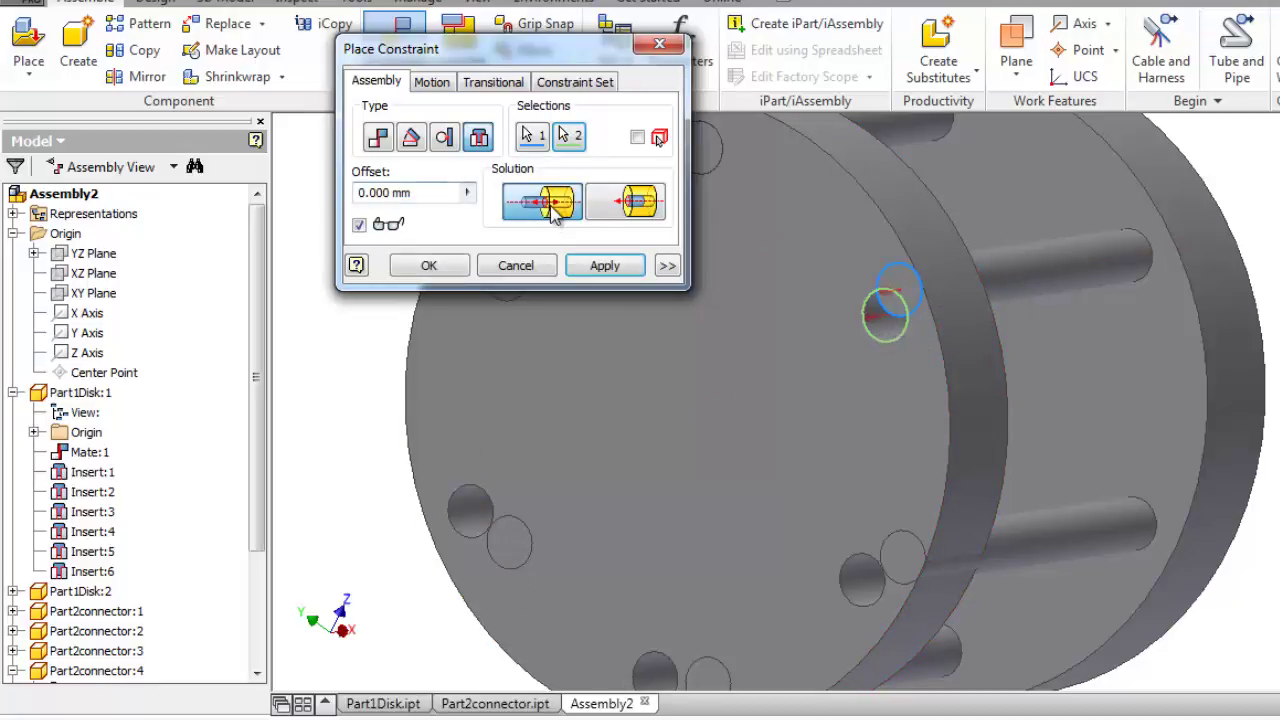
pyautogui.click(628, 204)
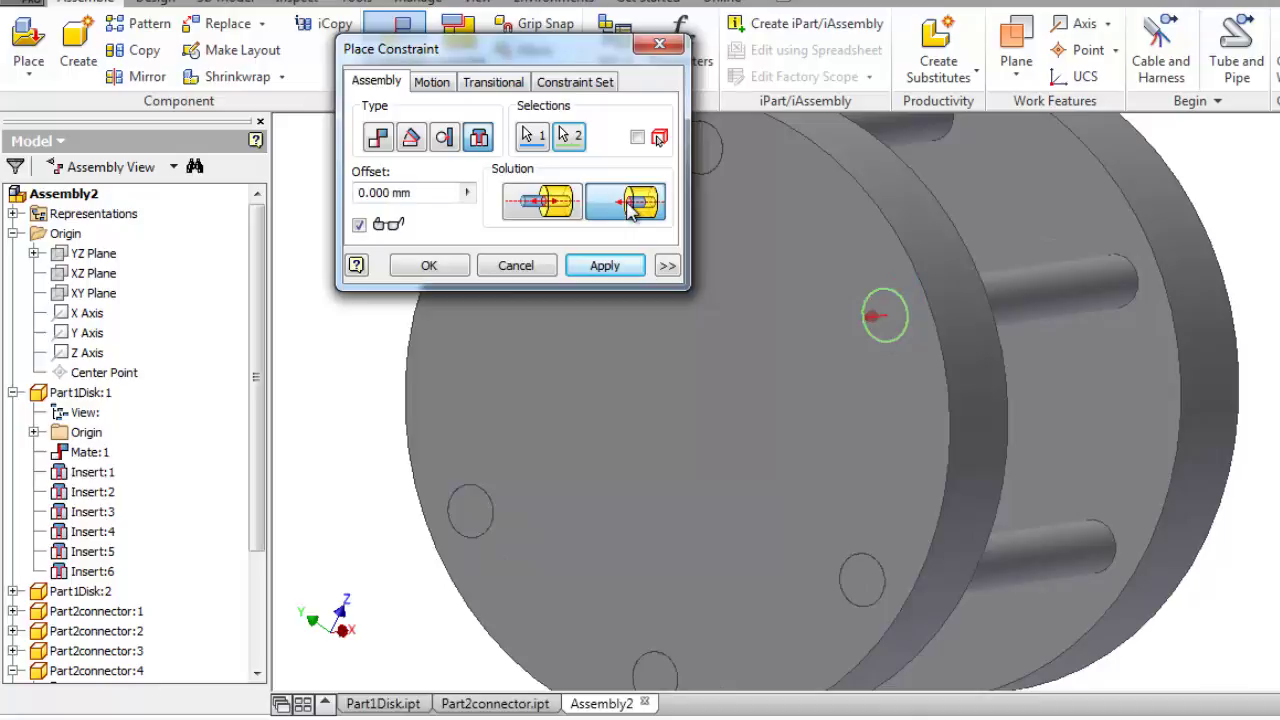
pyautogui.click(603, 266)
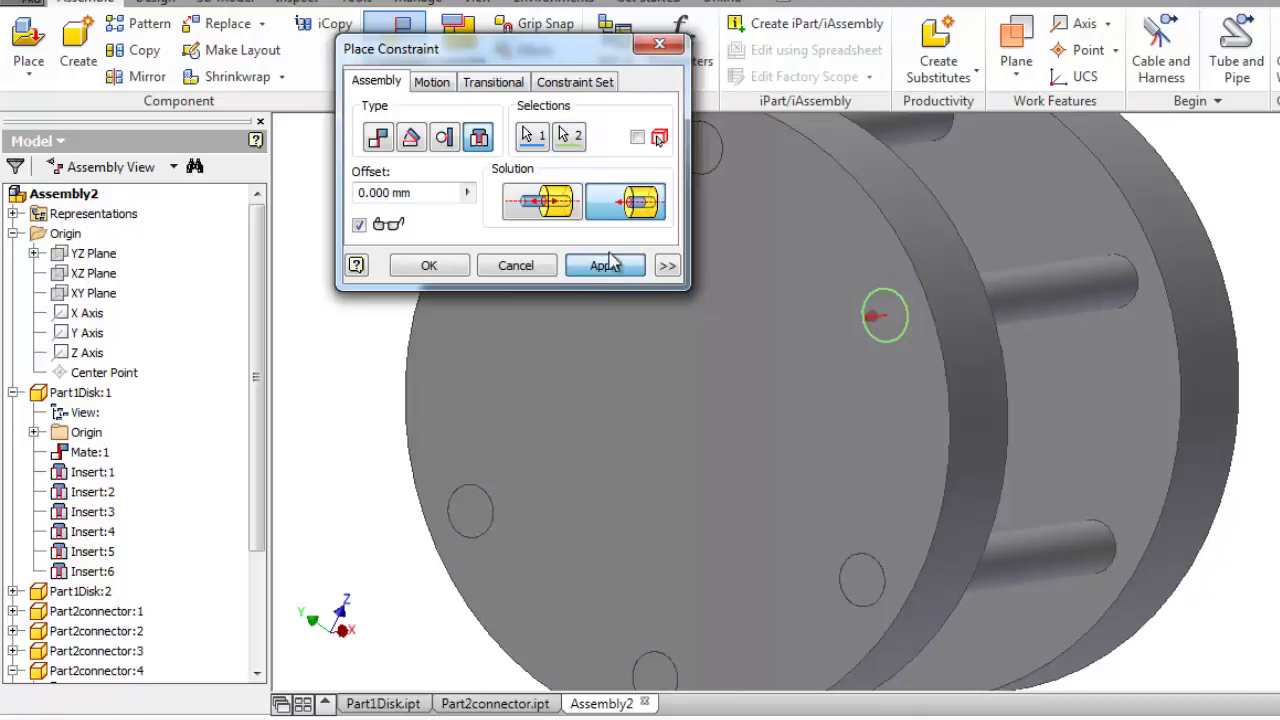
pyautogui.click(547, 267)
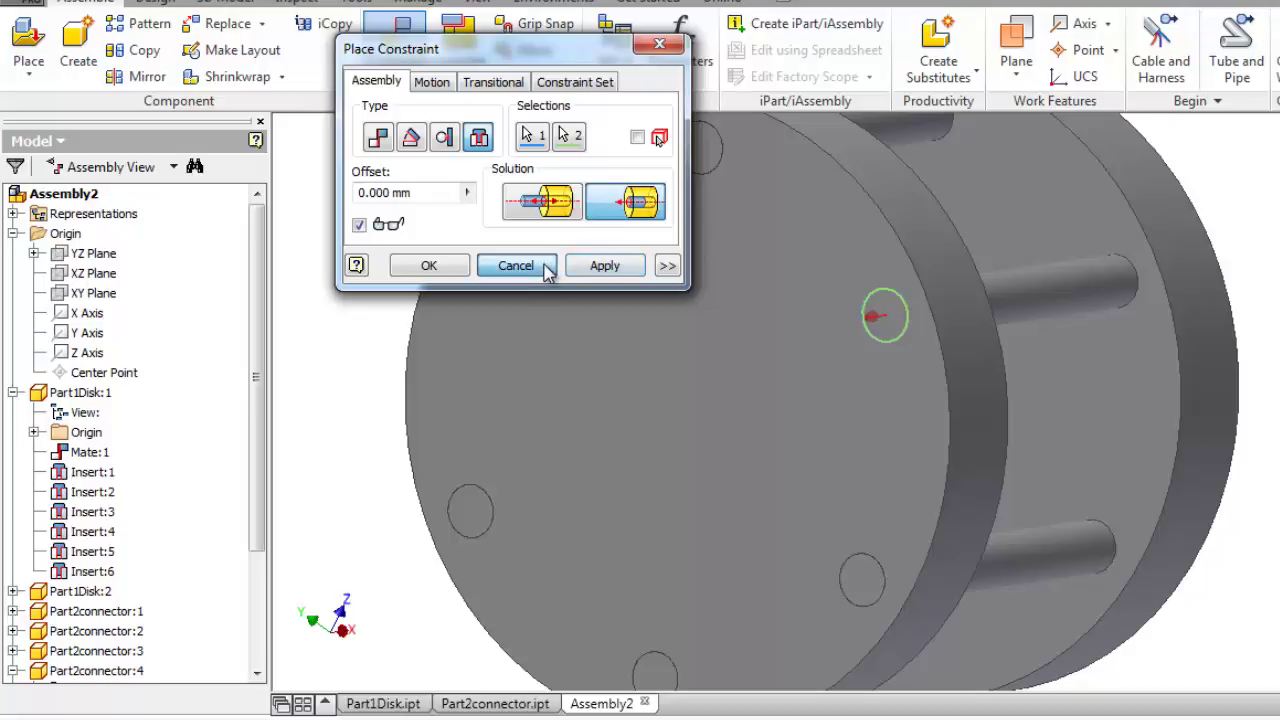
# - Constrain Part1Disk:2's upper-right hole tangent to the adjacent rod's cylindrical face, using the inside solution and 0 mm offset
pyautogui.click(400, 65)
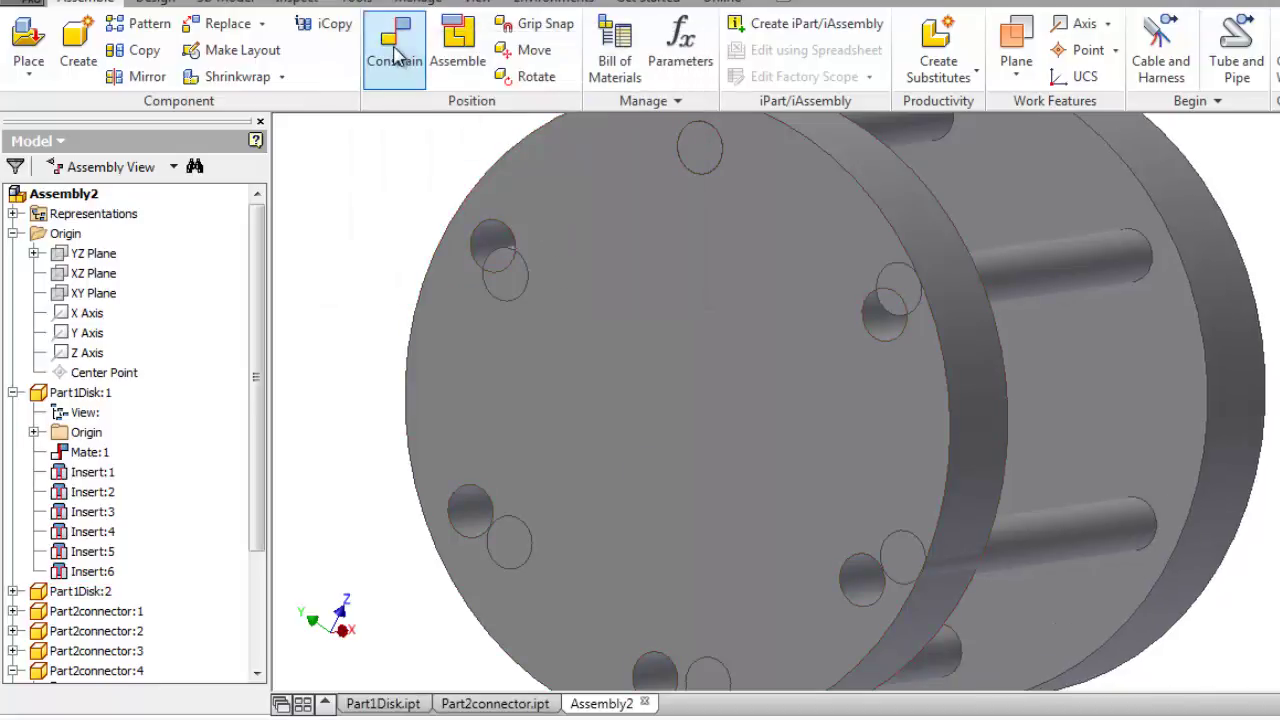
pyautogui.click(442, 139)
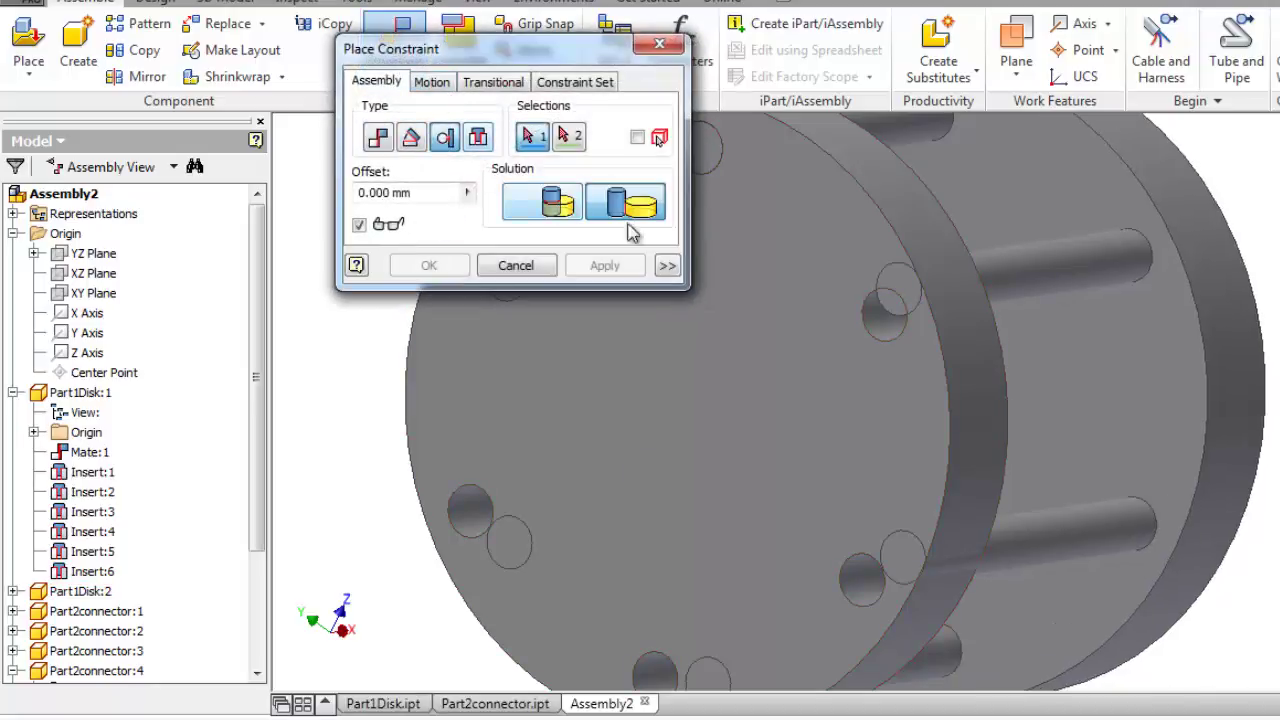
pyautogui.click(868, 327)
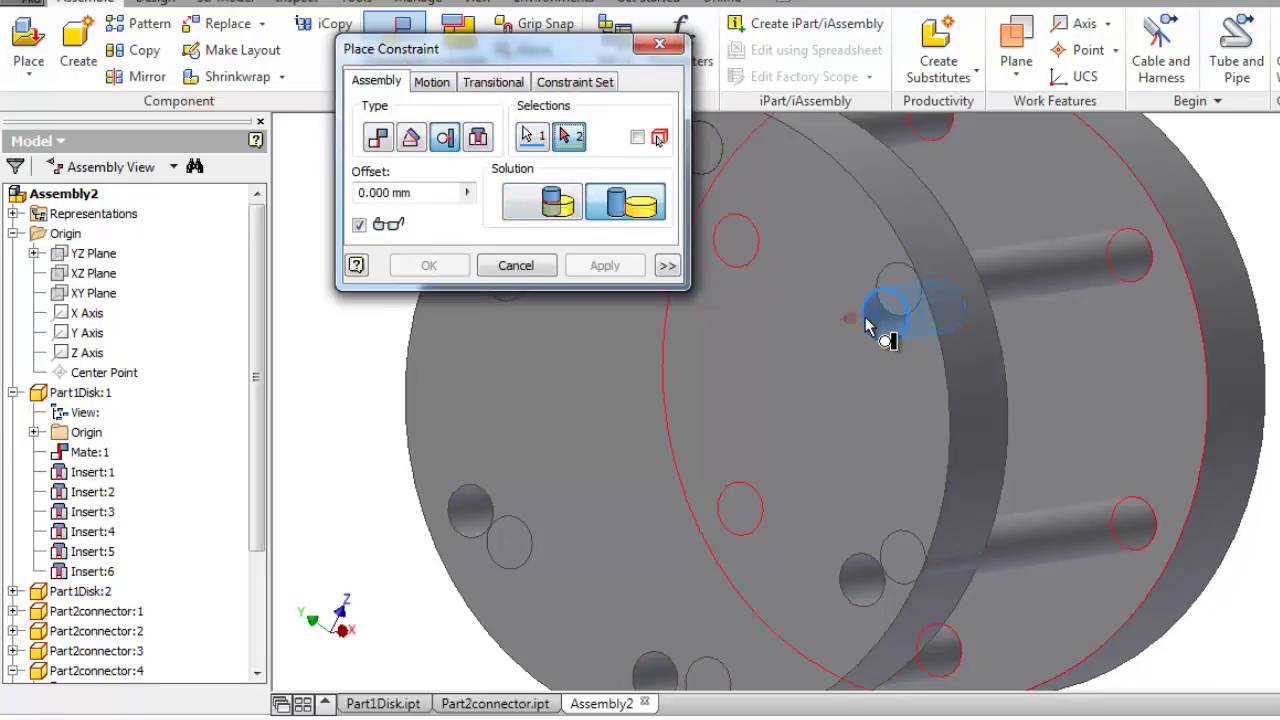
pyautogui.click(1014, 289)
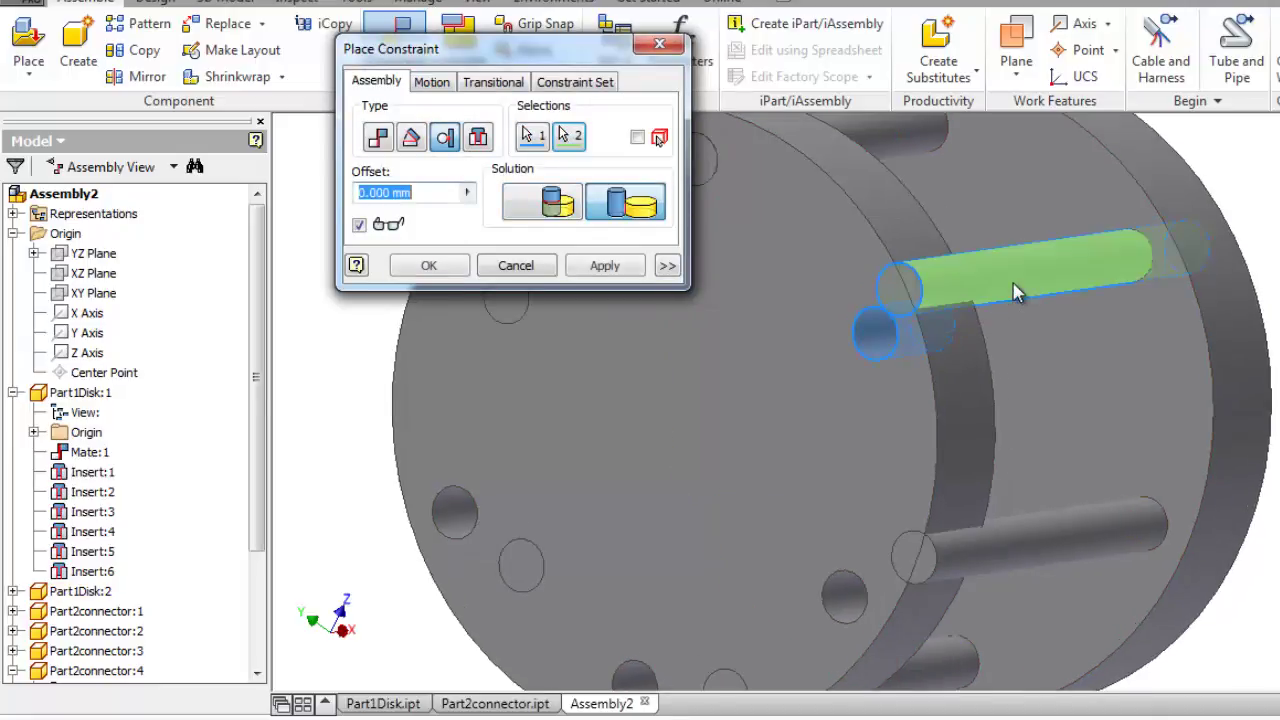
pyautogui.click(557, 210)
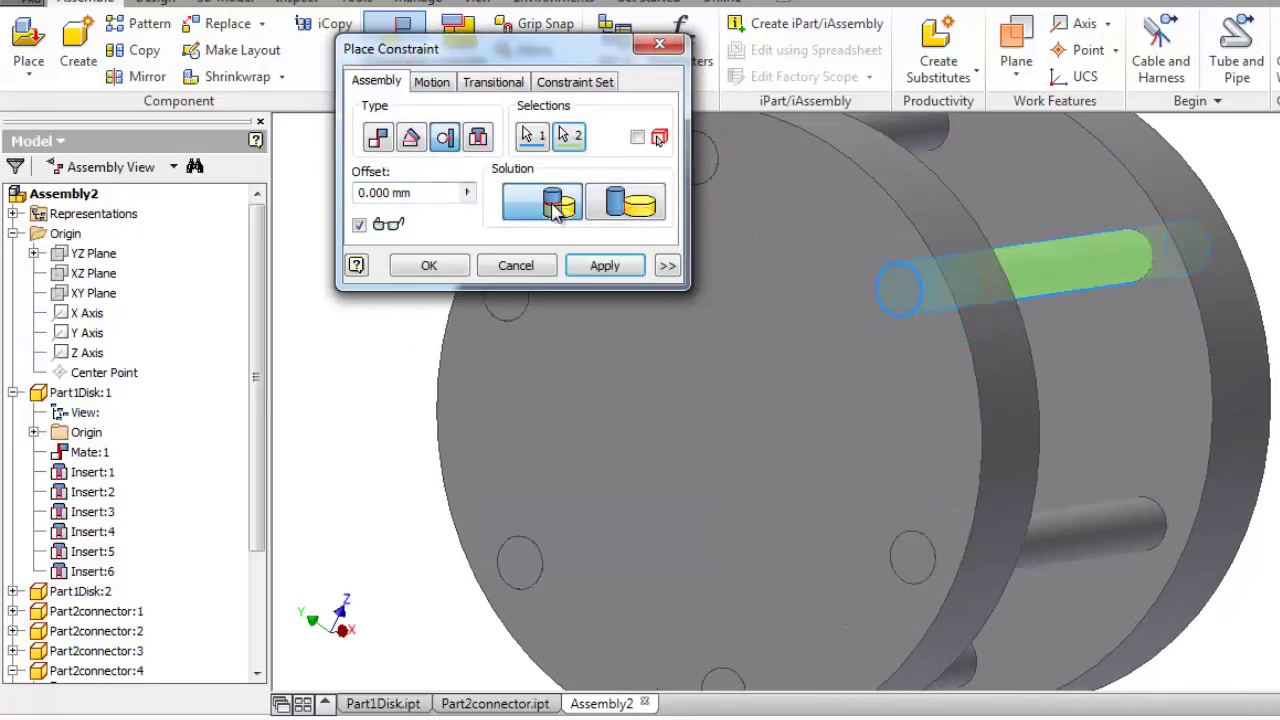
pyautogui.click(462, 270)
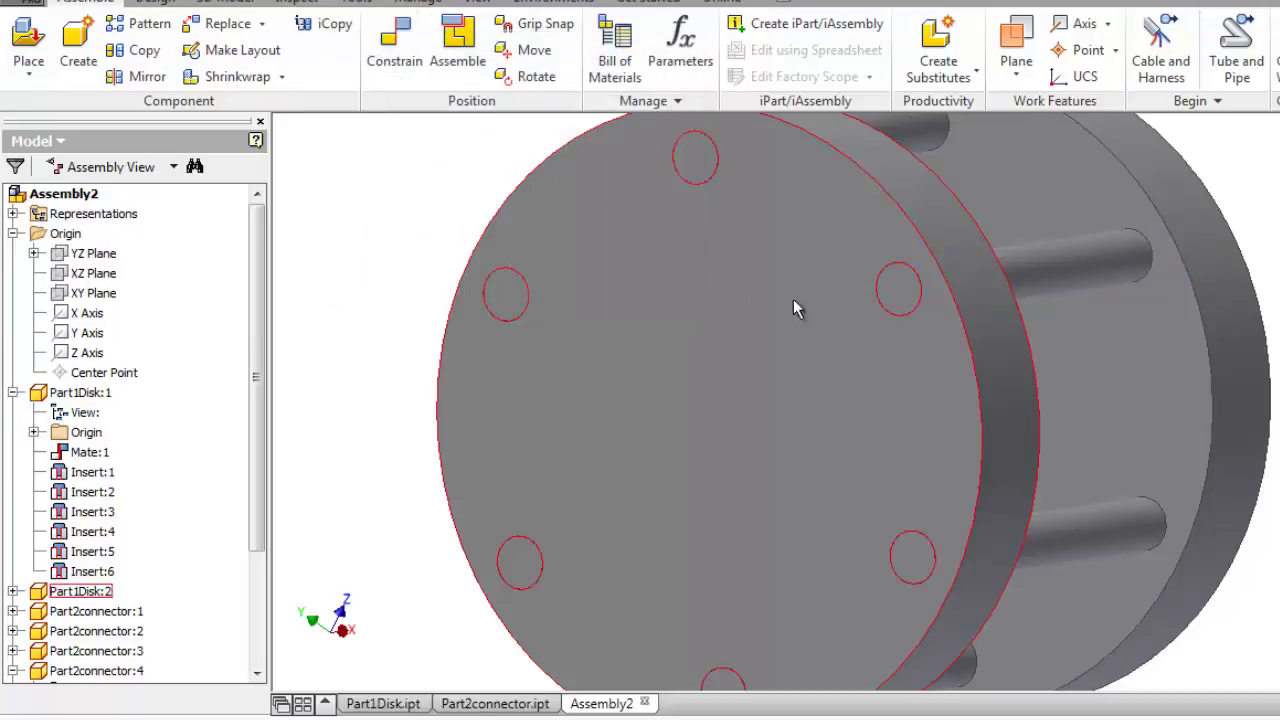
pyautogui.scroll(-3, 793, 299)
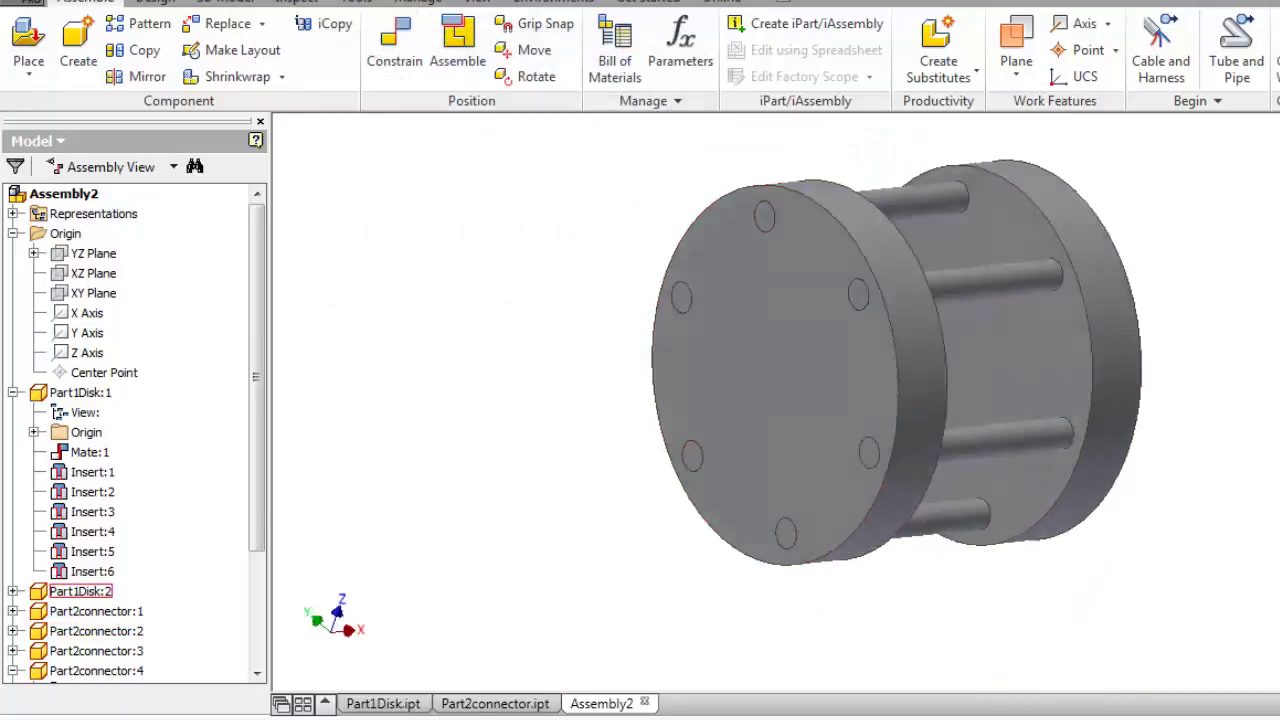